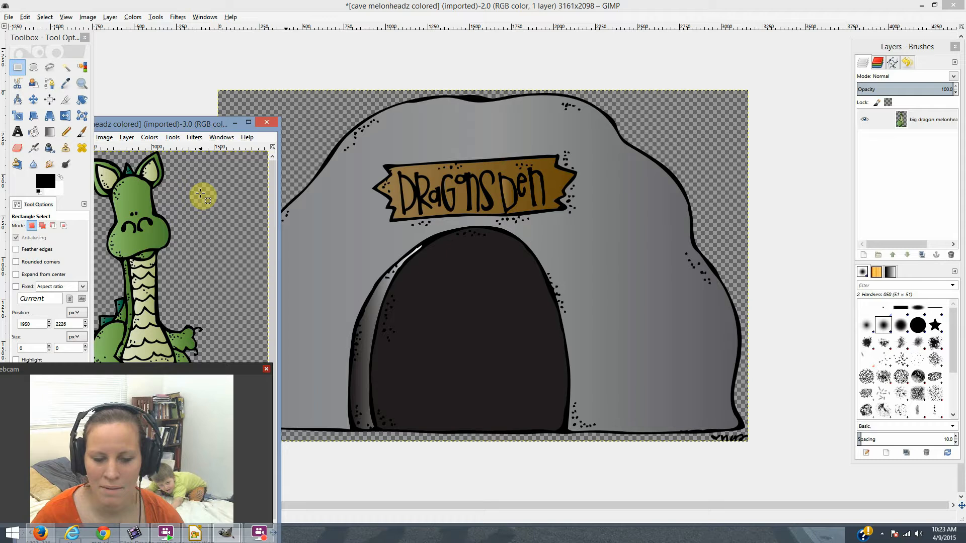
pyautogui.click(8, 18)
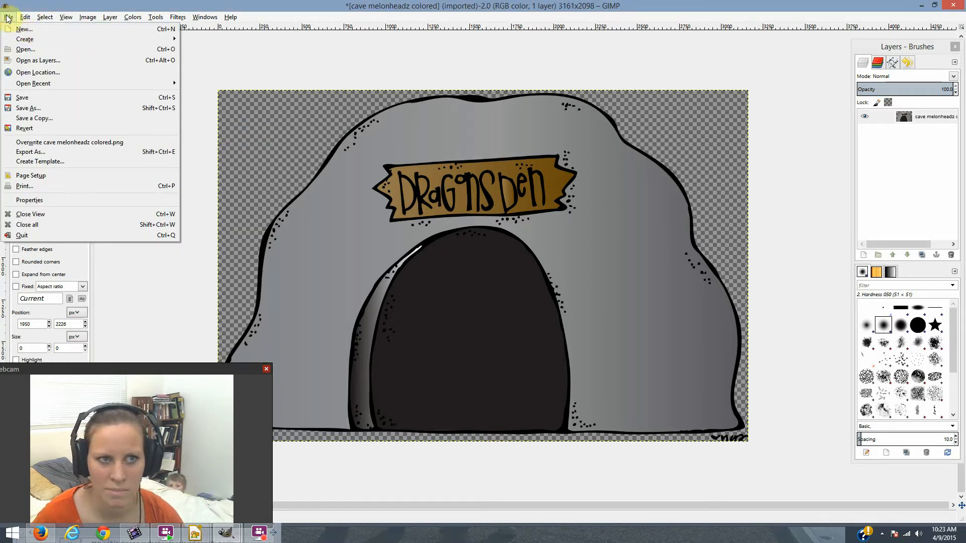
pyautogui.click(9, 18)
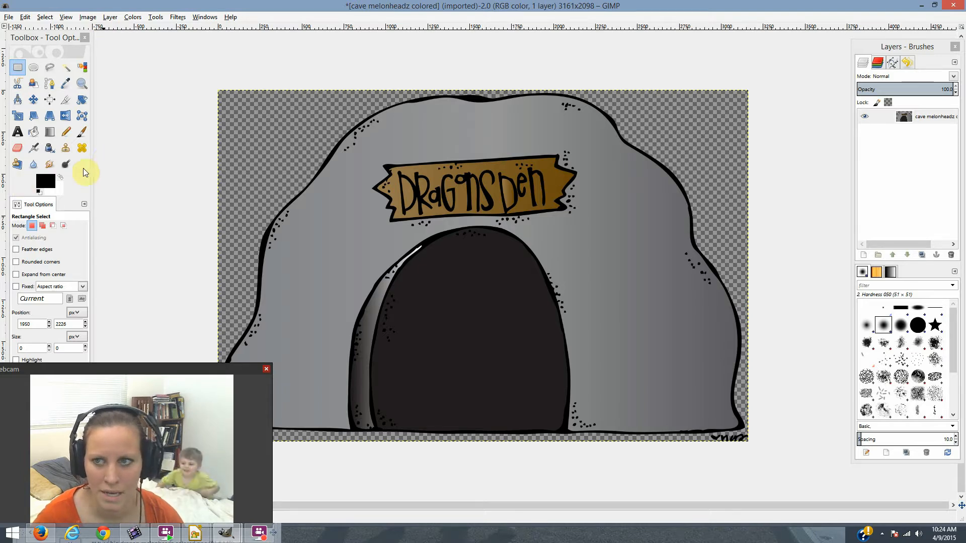
pyautogui.click(935, 121)
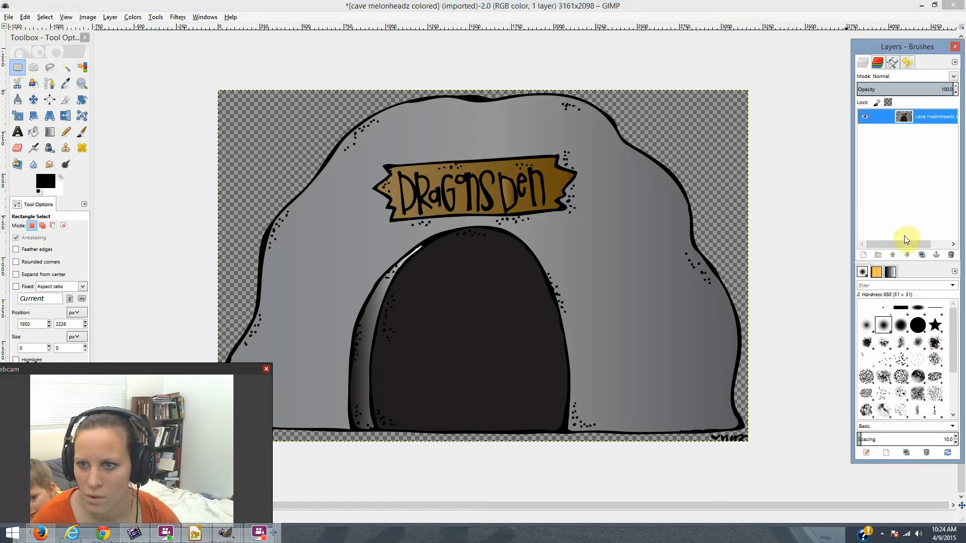
pyautogui.click(865, 255)
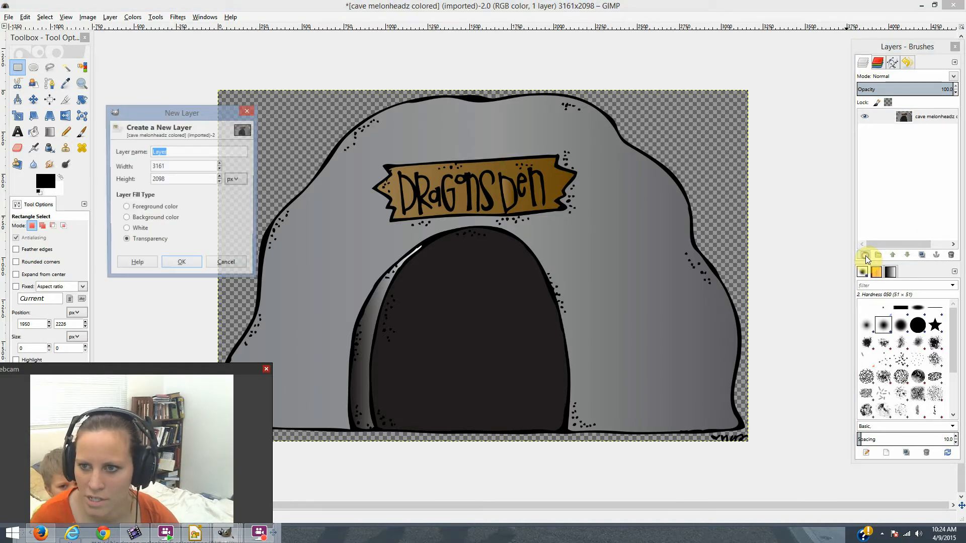
pyautogui.click(179, 264)
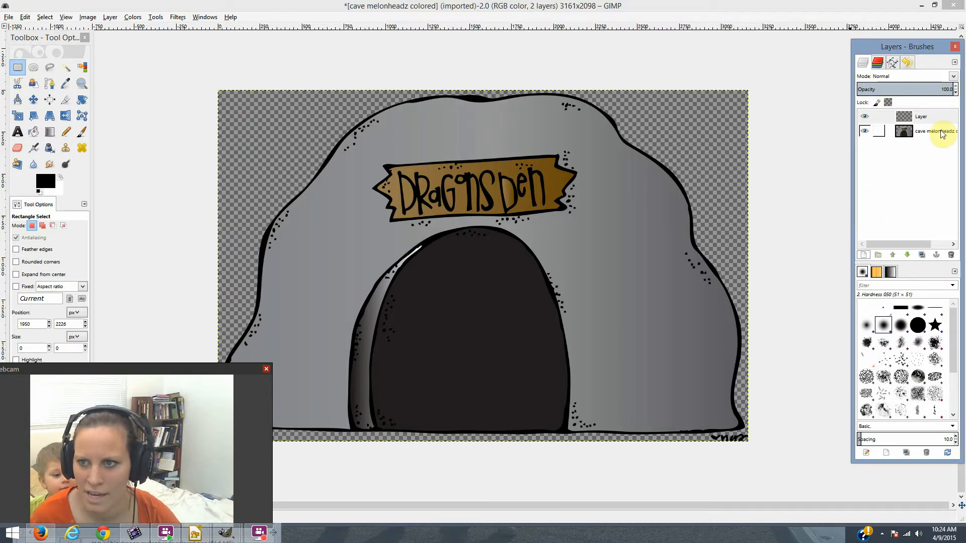
pyautogui.click(902, 132)
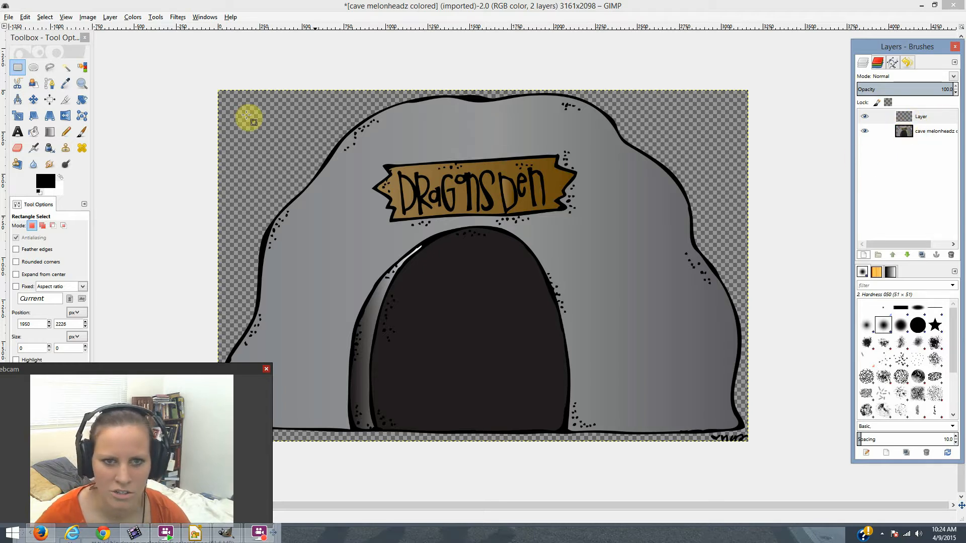
pyautogui.click(9, 18)
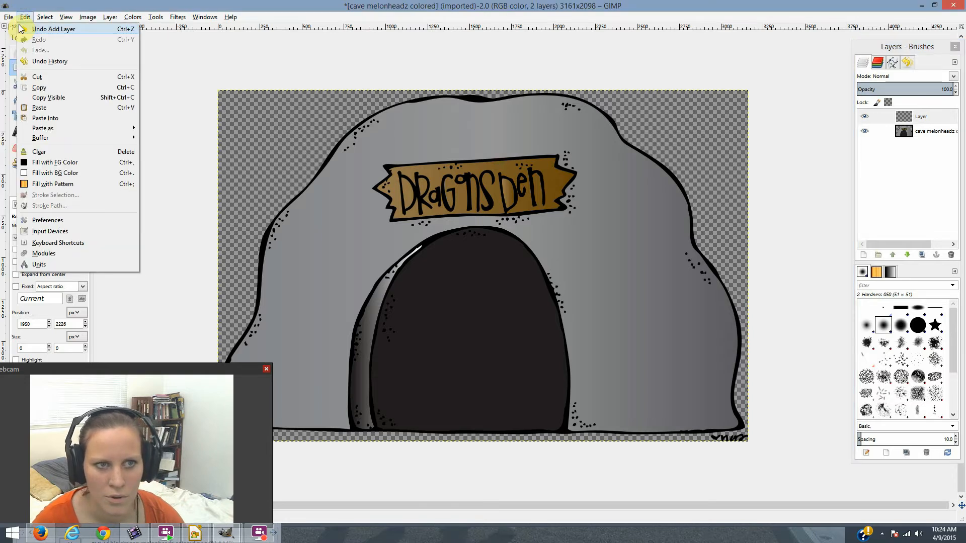
pyautogui.click(23, 29)
# Create a new blank image 300 pixels wide and 300 pixels high
pyautogui.click(11, 18)
pyautogui.click(20, 29)
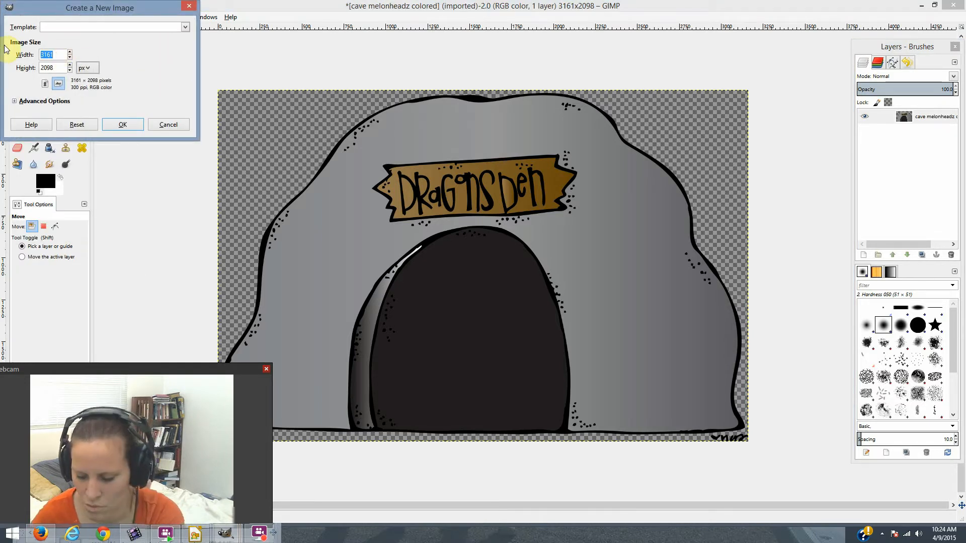
pyautogui.write('300')
pyautogui.click(53, 67)
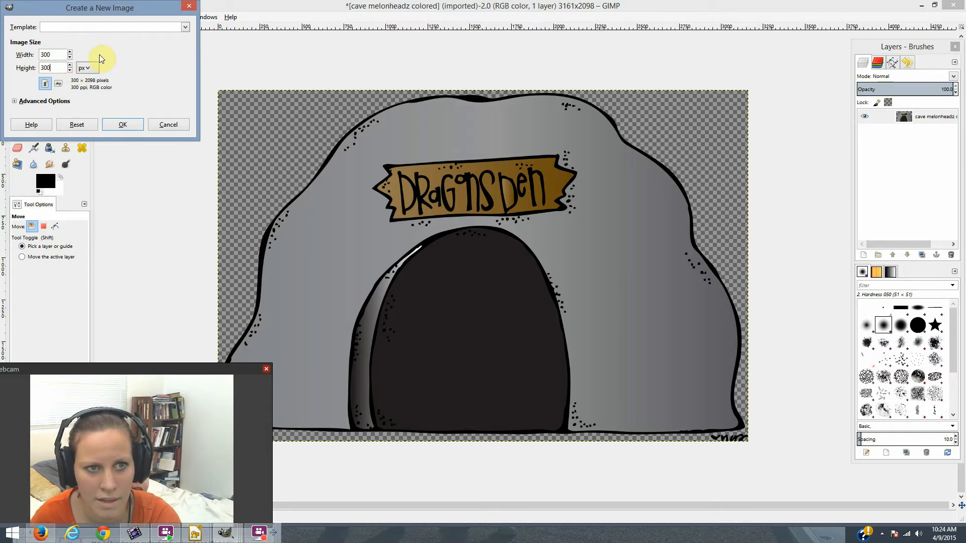
pyautogui.click(93, 68)
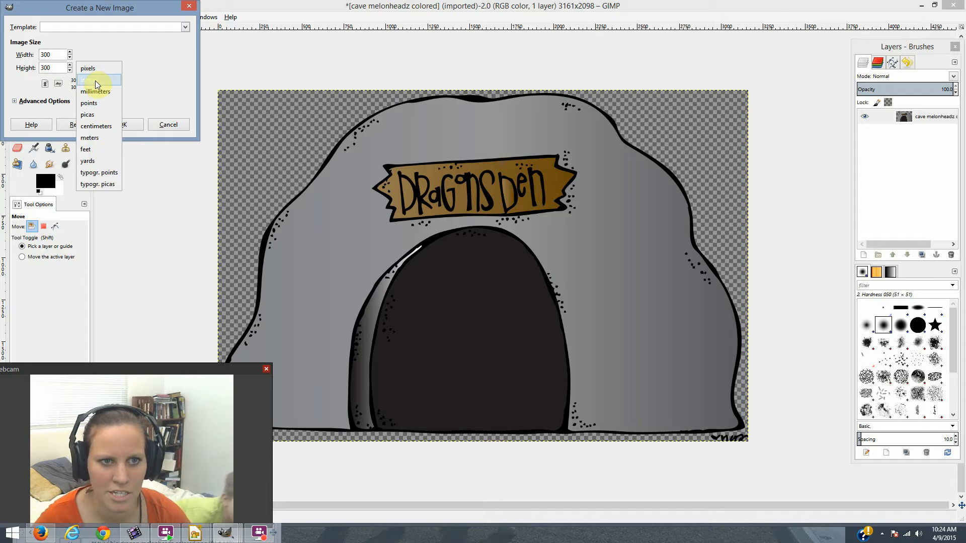
pyautogui.click(104, 68)
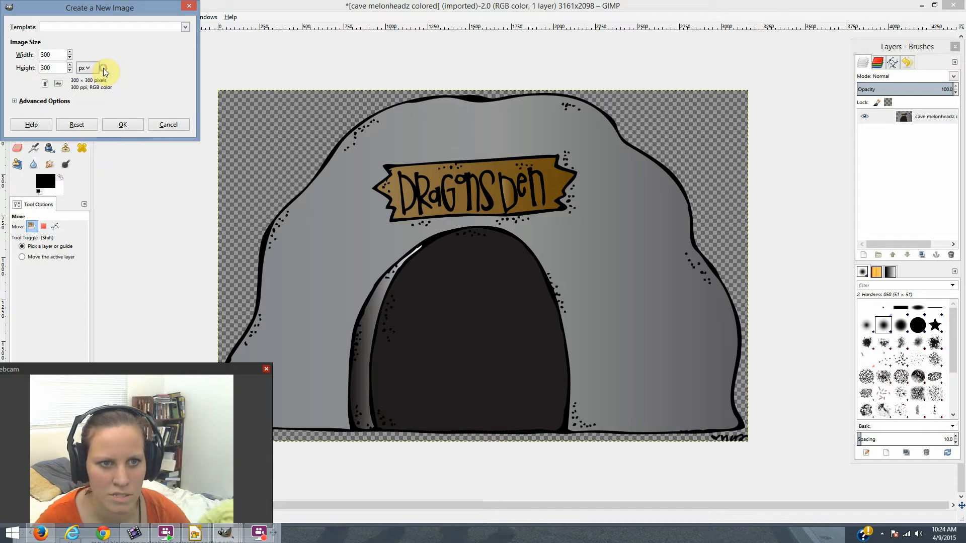
pyautogui.click(124, 124)
# Open big dragon melonheadz colored.png and cave melonheadz colored.png as layers in the new 300 × 300 image
pyautogui.moveTo(255, 223); pyautogui.dragTo(460, 347)
pyautogui.moveTo(252, 23); pyautogui.dragTo(587, 164)
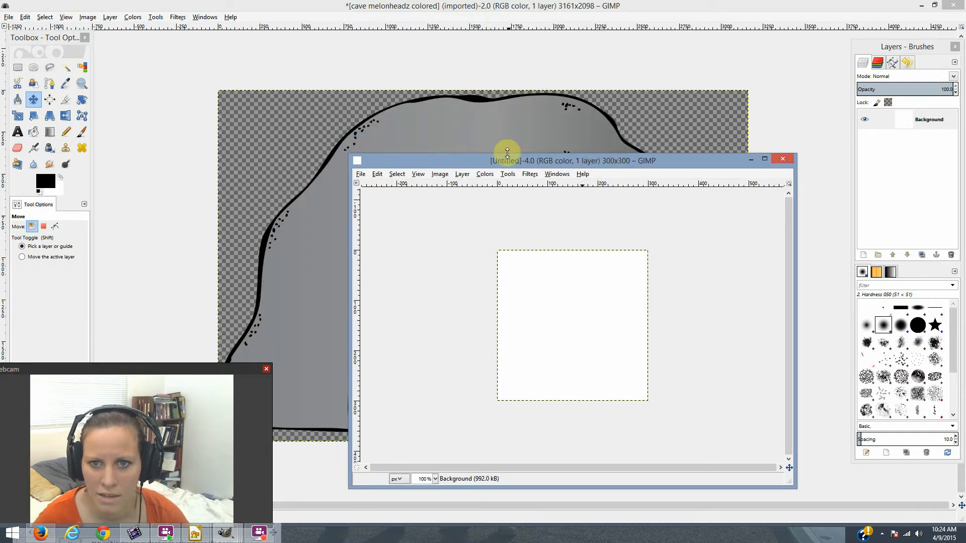
pyautogui.moveTo(508, 159); pyautogui.dragTo(303, 114)
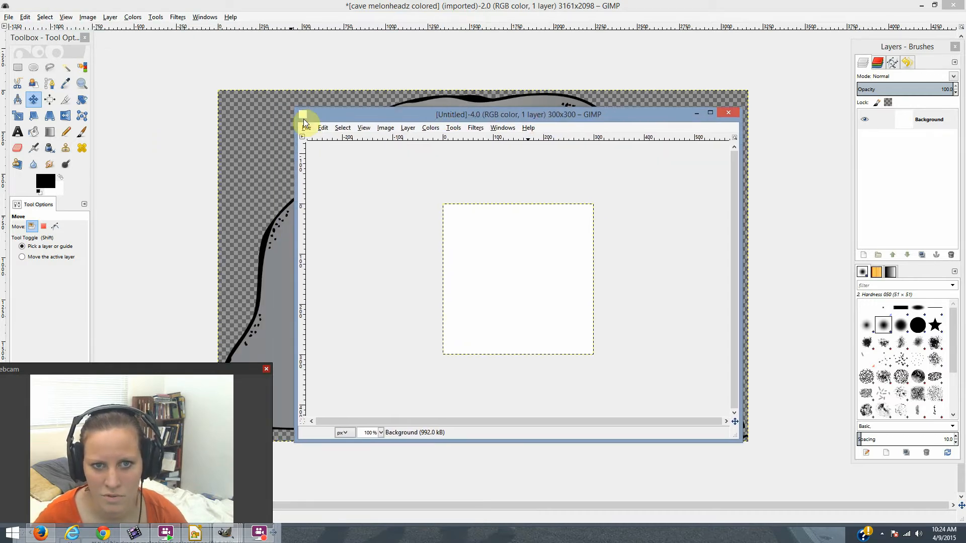
pyautogui.click(305, 126)
pyautogui.click(340, 171)
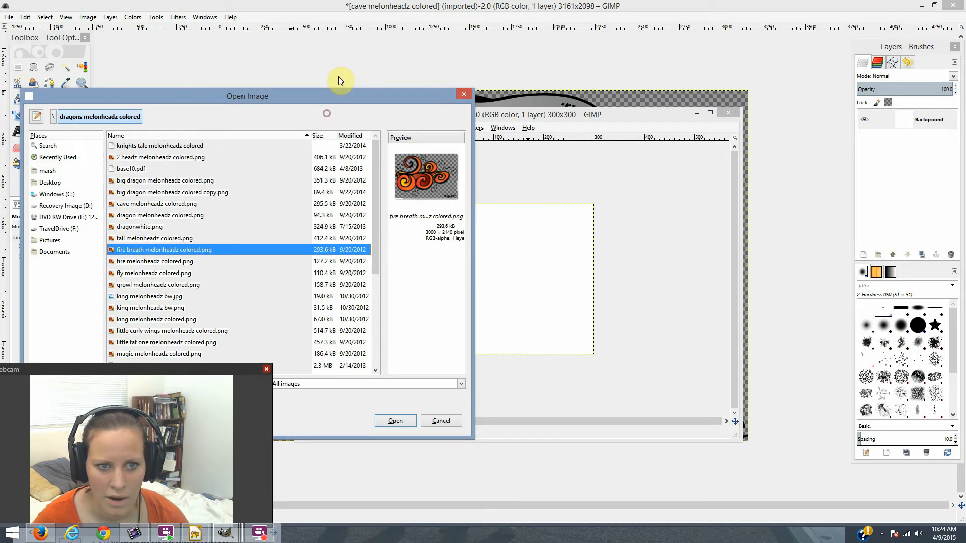
pyautogui.moveTo(334, 101); pyautogui.dragTo(347, 57)
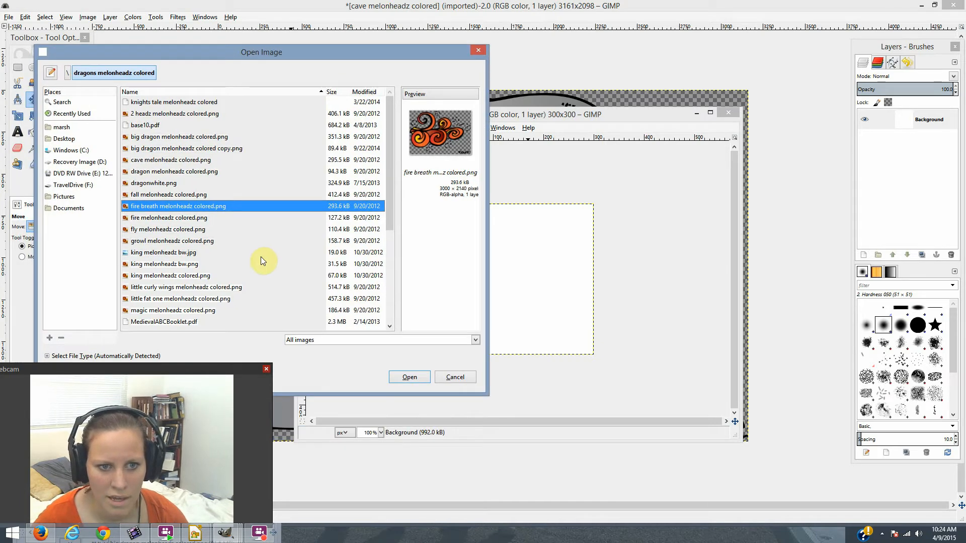
pyautogui.scroll(-3, 193, 291)
pyautogui.scroll(3, 193, 291)
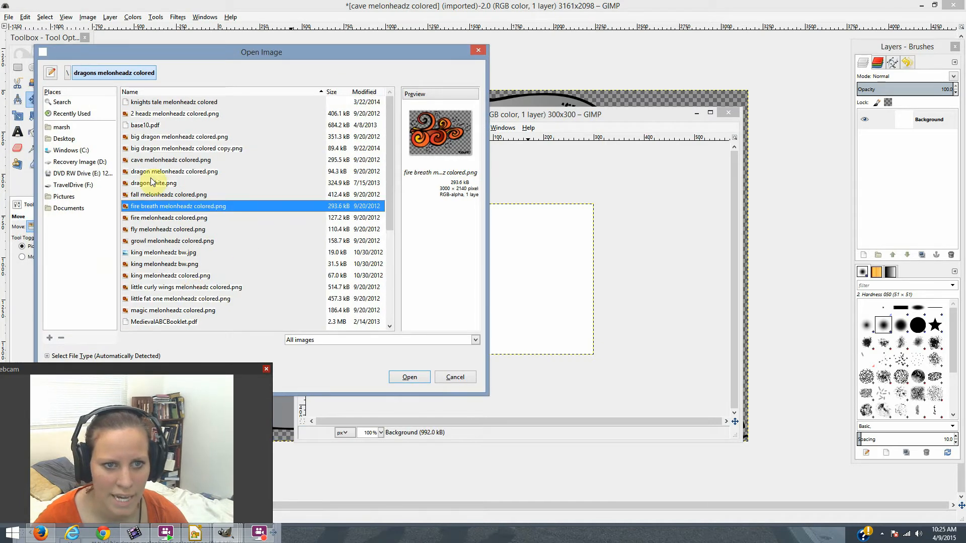
pyautogui.click(154, 140)
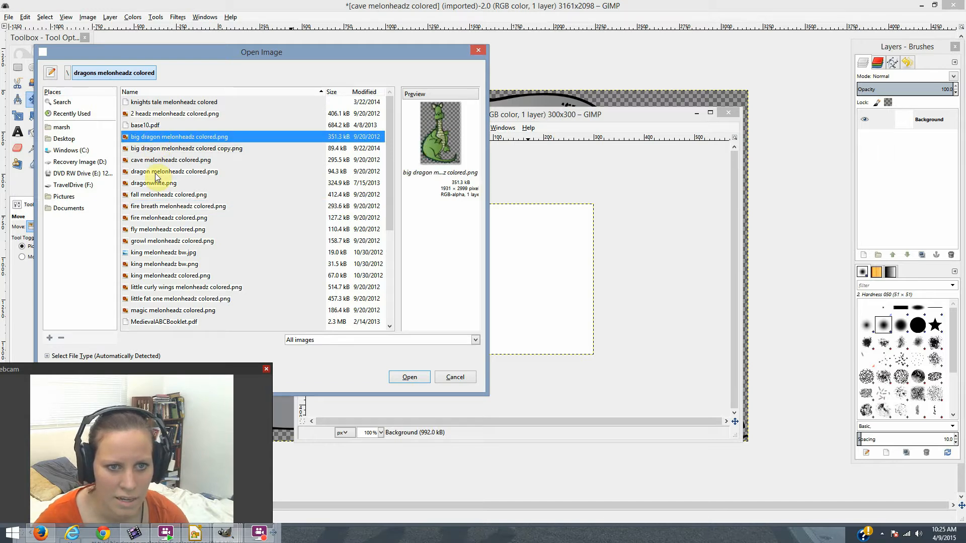
pyautogui.scroll(-1, 156, 178)
pyautogui.scroll(1, 202, 276)
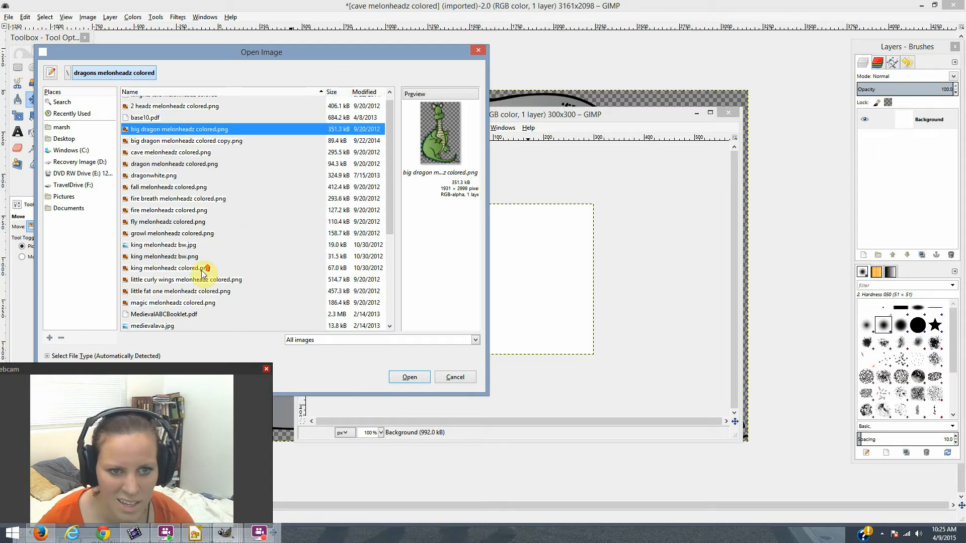
pyautogui.keyDown('ctrl'); pyautogui.click(166, 161); pyautogui.keyUp('ctrl')
pyautogui.click(410, 377)
# Maximize the new image's window and scale the cave layer down to about 176 × 117 px within the canvas
pyautogui.moveTo(454, 114); pyautogui.dragTo(327, 94)
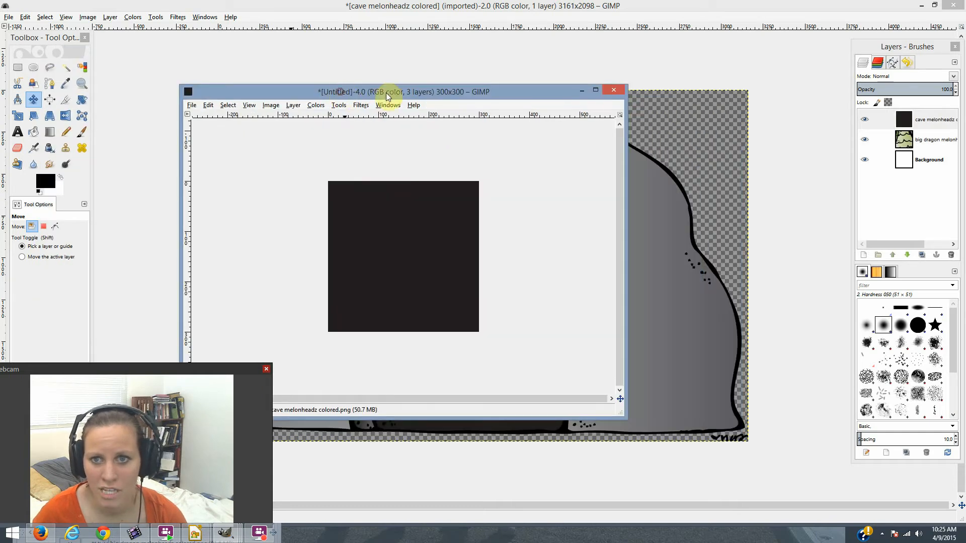
pyautogui.click(594, 91)
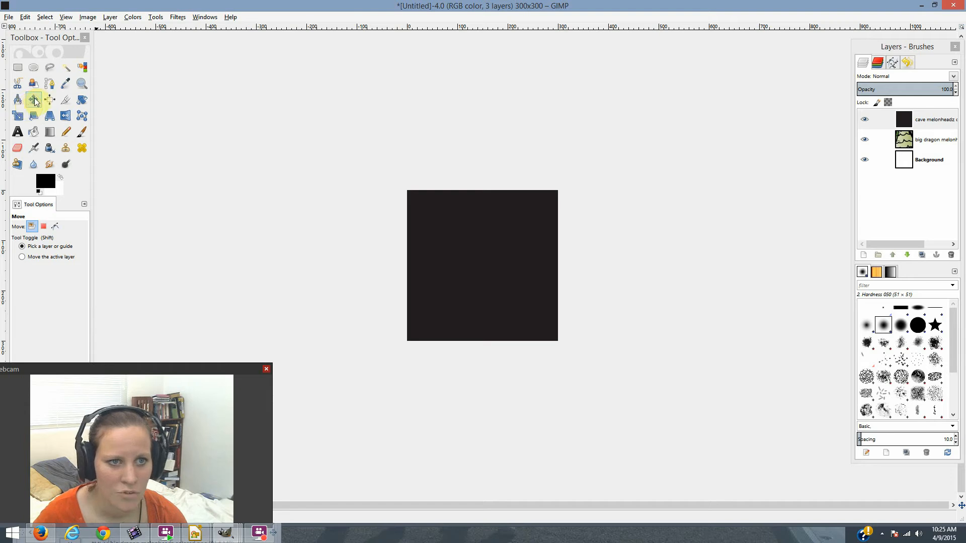
pyautogui.click(18, 116)
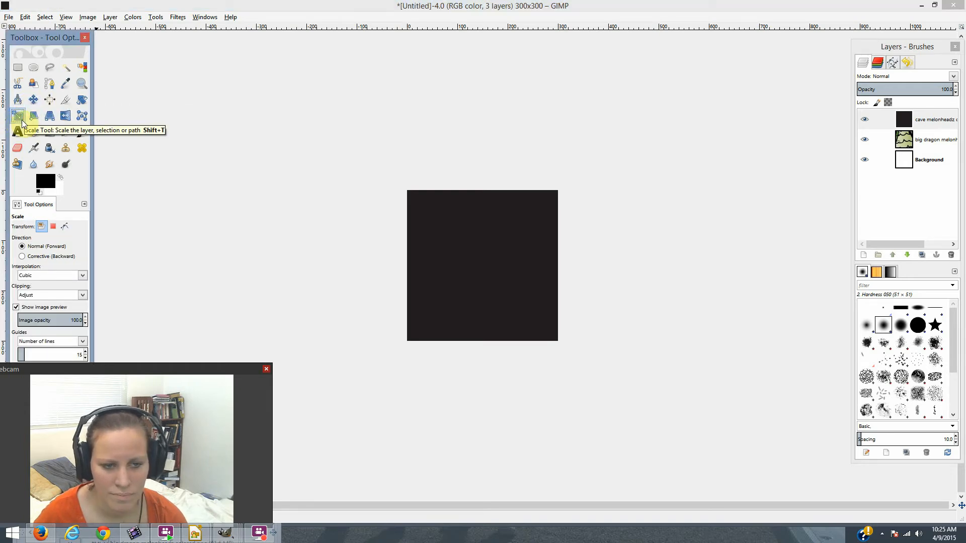
pyautogui.click(449, 279)
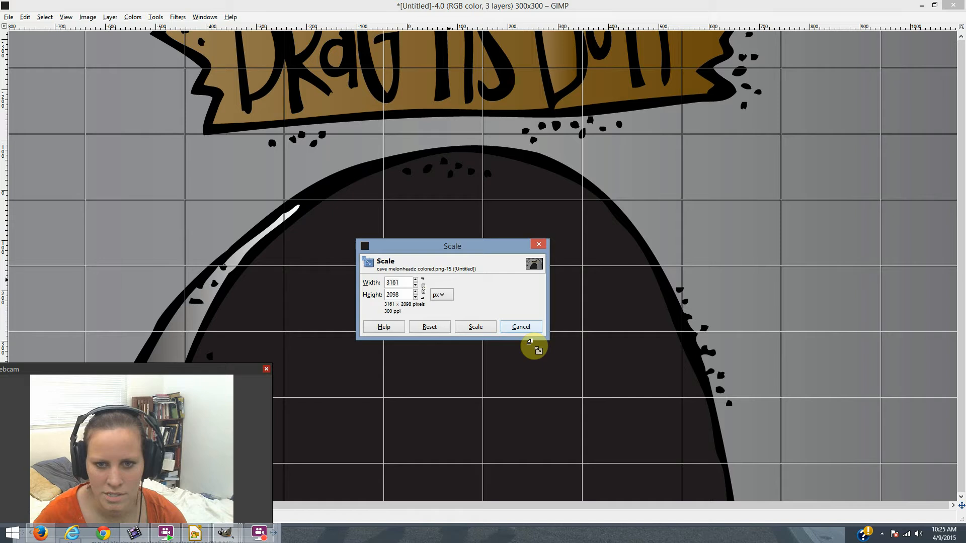
pyautogui.click(844, 476)
pyautogui.moveTo(788, 446); pyautogui.dragTo(588, 261)
pyautogui.moveTo(742, 468); pyautogui.dragTo(457, 244)
pyautogui.moveTo(162, 109); pyautogui.dragTo(199, 156)
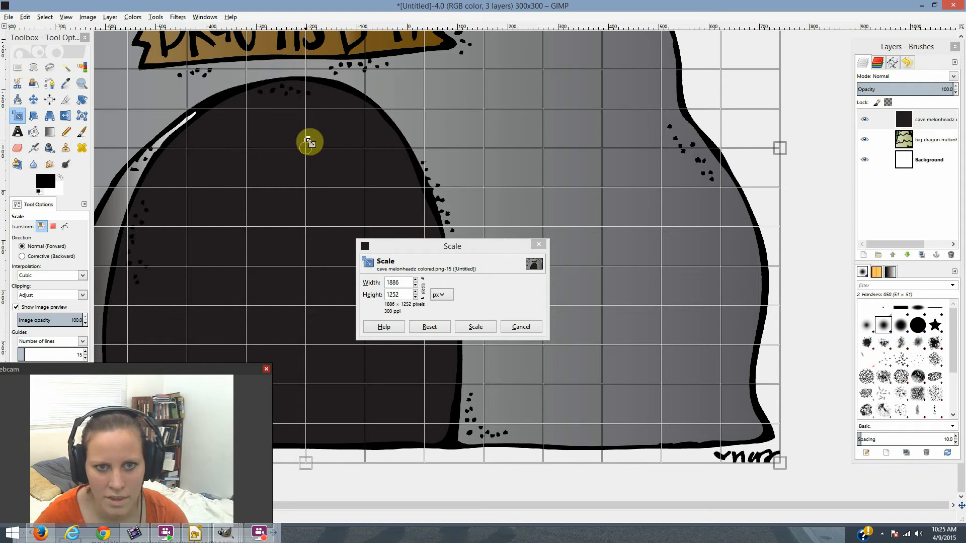
pyautogui.moveTo(139, 52); pyautogui.dragTo(349, 186)
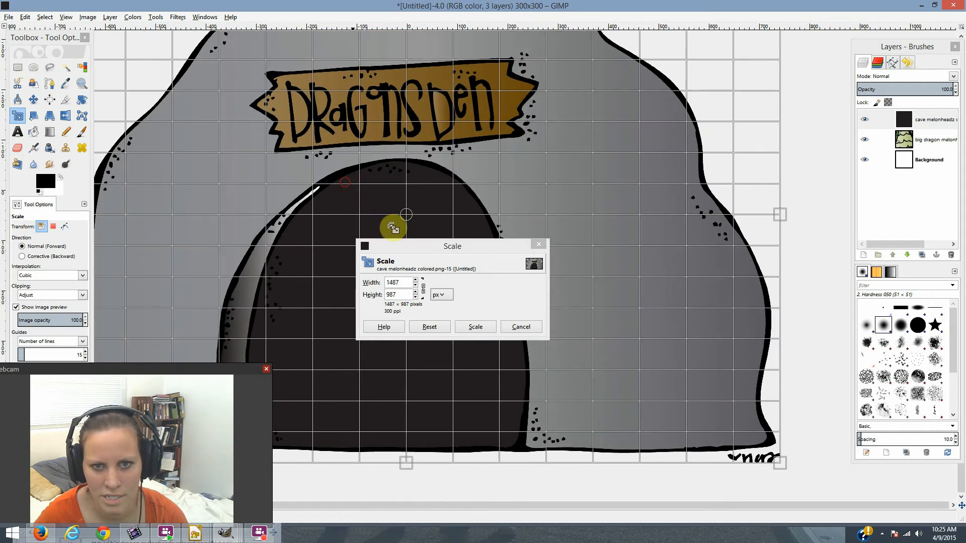
pyautogui.moveTo(563, 298); pyautogui.dragTo(198, 94)
pyautogui.press('Tab')
pyautogui.moveTo(403, 219); pyautogui.dragTo(448, 249)
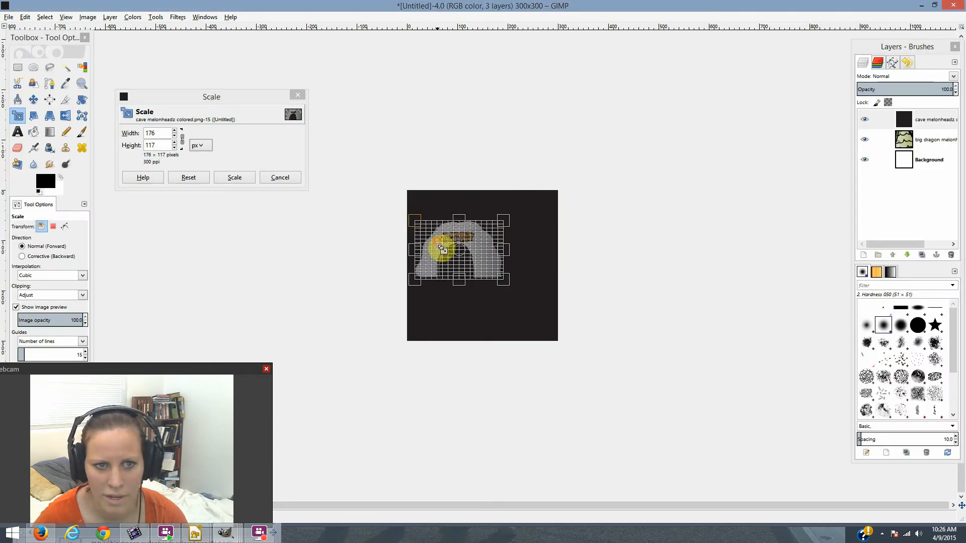
pyautogui.click(233, 179)
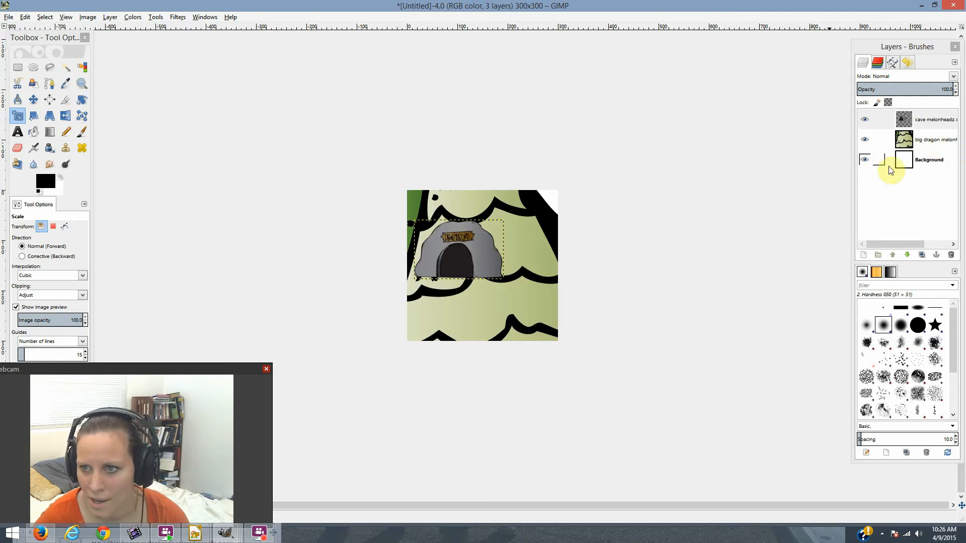
# Scale the big dragon layer down to about 192 × 298 px, placed beside the cave
pyautogui.click(934, 140)
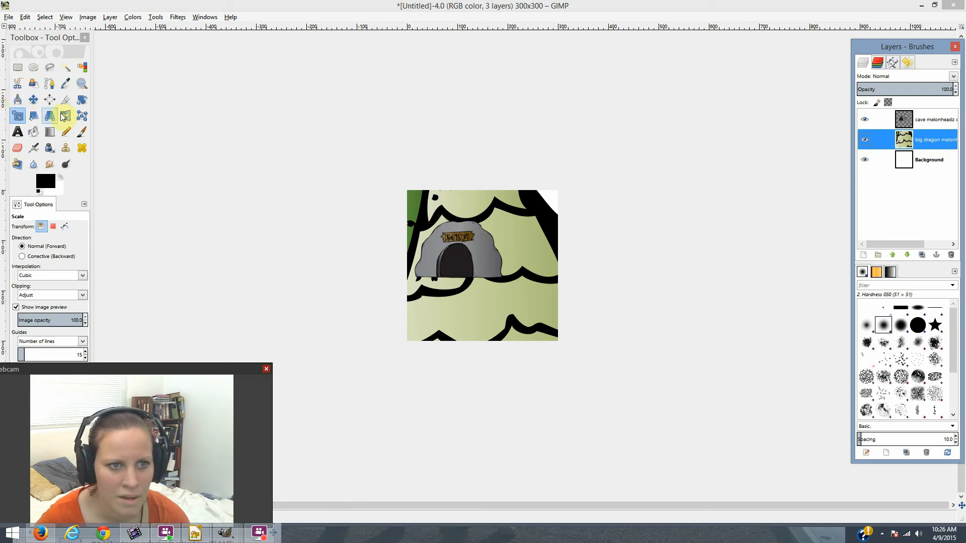
pyautogui.click(497, 305)
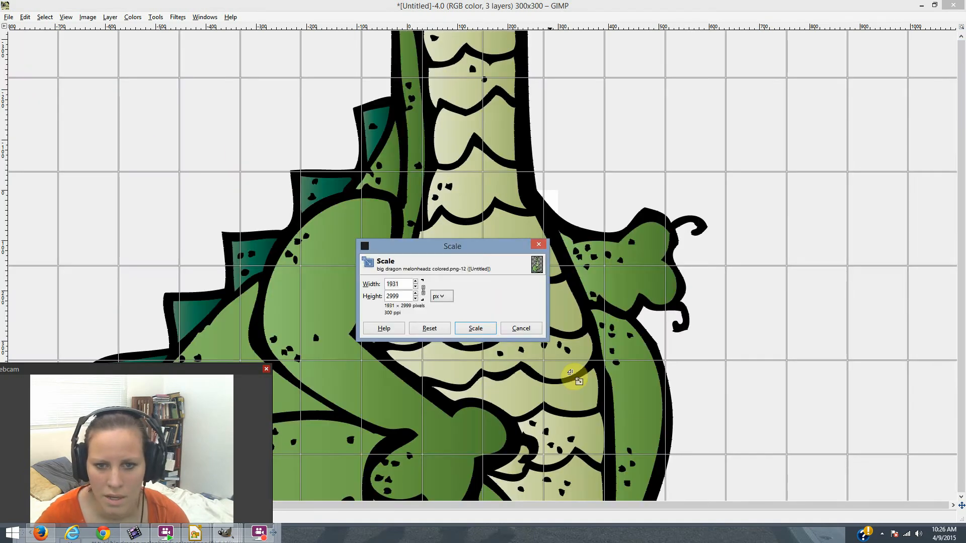
pyautogui.moveTo(565, 352); pyautogui.dragTo(366, 201)
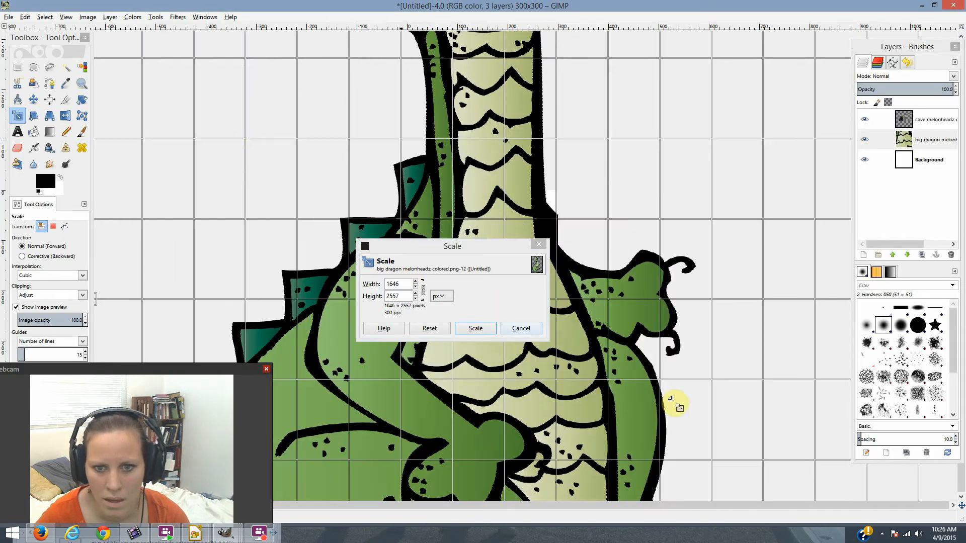
pyautogui.moveTo(692, 431); pyautogui.dragTo(256, 134)
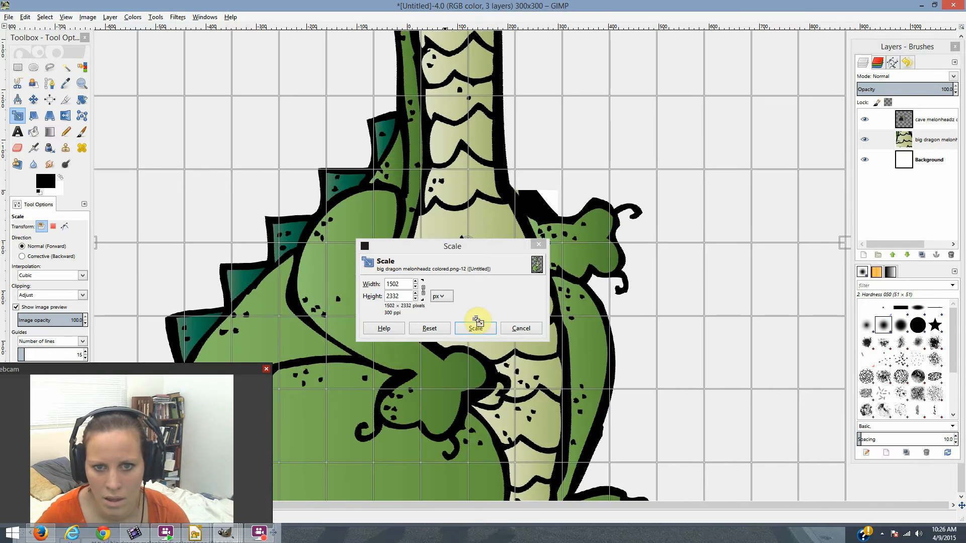
pyautogui.moveTo(477, 322); pyautogui.dragTo(746, 492)
pyautogui.moveTo(308, 172); pyautogui.dragTo(452, 281)
pyautogui.moveTo(431, 209); pyautogui.dragTo(518, 334)
pyautogui.press('Tab')
pyautogui.moveTo(398, 246); pyautogui.dragTo(198, 157)
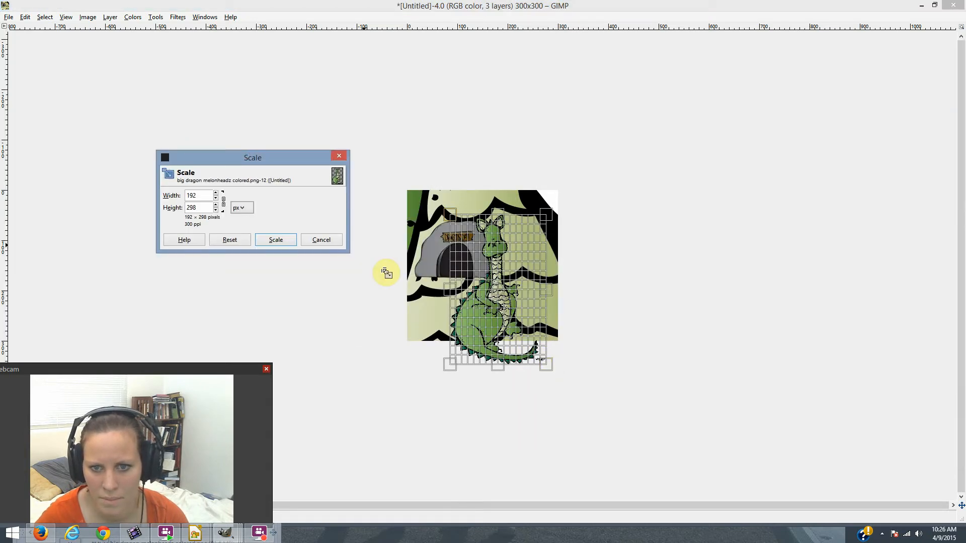
pyautogui.press('Tab')
pyautogui.click(276, 240)
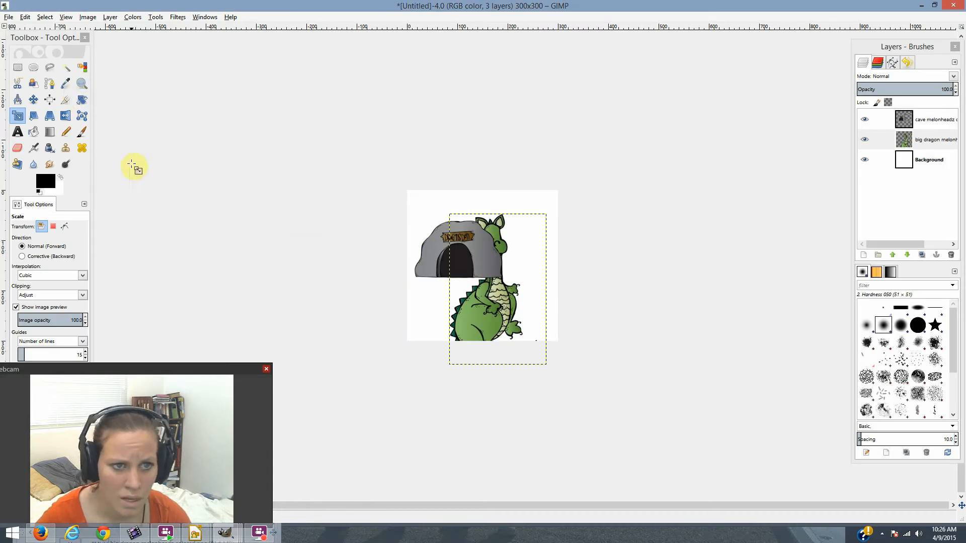
# Reorder the cave layer beneath the big dragon layer, move the cave toward the canvas's right edge, and select the dragon layer
pyautogui.click(34, 100)
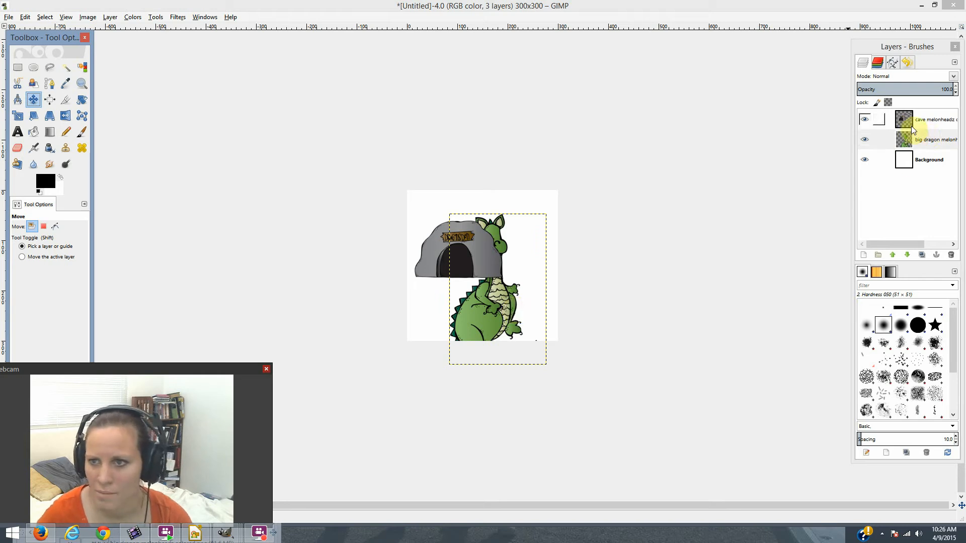
pyautogui.click(933, 122)
pyautogui.moveTo(926, 122); pyautogui.dragTo(929, 146)
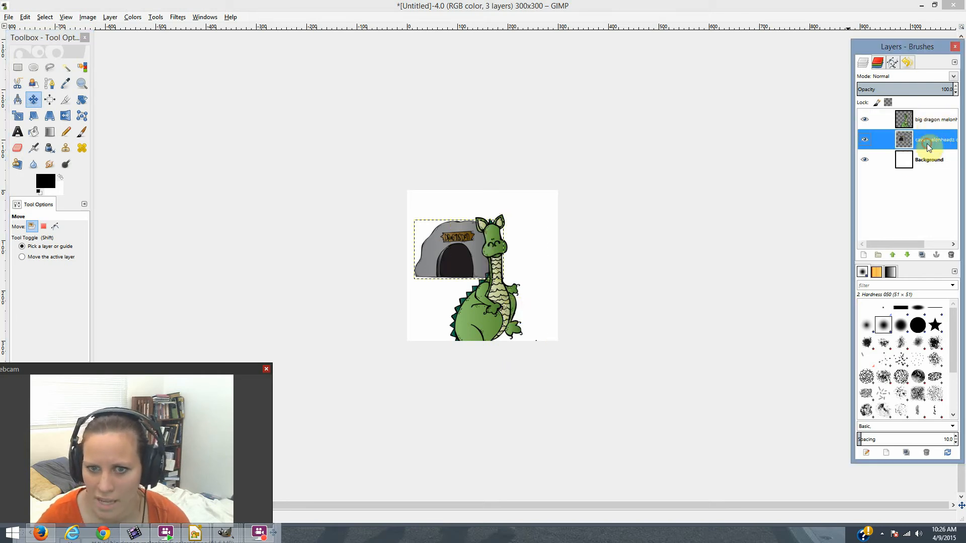
pyautogui.moveTo(473, 250); pyautogui.dragTo(527, 246)
pyautogui.click(916, 120)
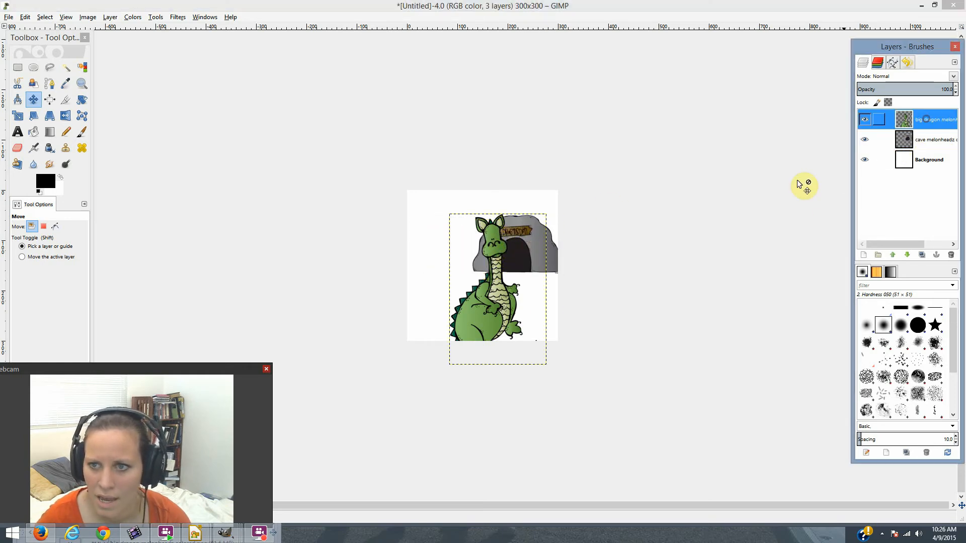
# Move the big dragon layer to the canvas's left side and nudge the cave layer slightly upward beside it
pyautogui.moveTo(491, 307); pyautogui.dragTo(453, 292)
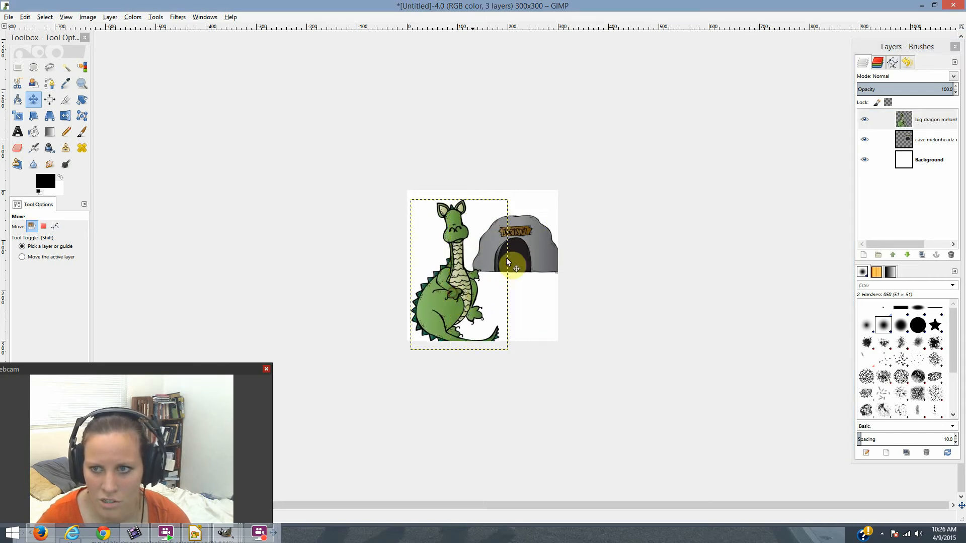
pyautogui.click(909, 140)
pyautogui.moveTo(535, 237); pyautogui.dragTo(533, 234)
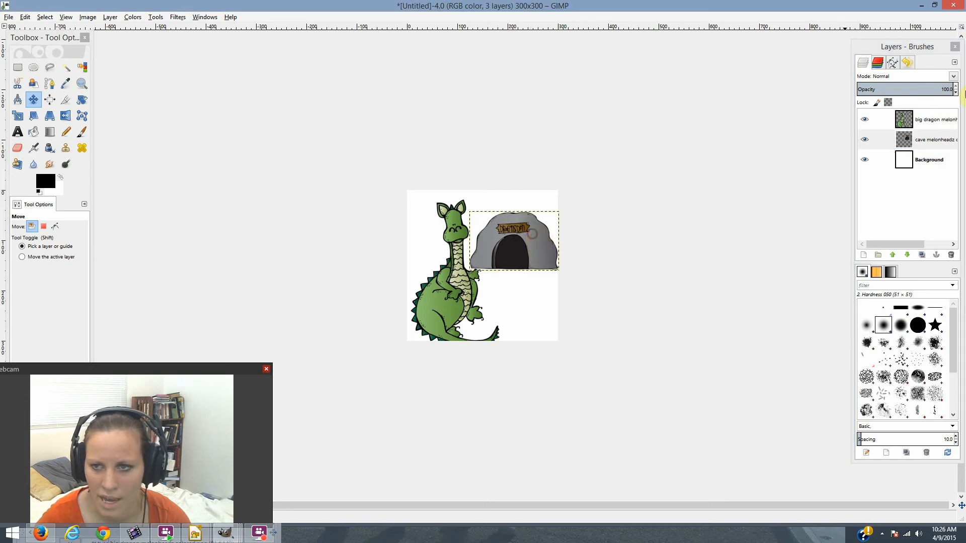
# Scale the big dragon layer down to about 155 × 241 px and nudge it slightly up and right within the canvas
pyautogui.click(957, 126)
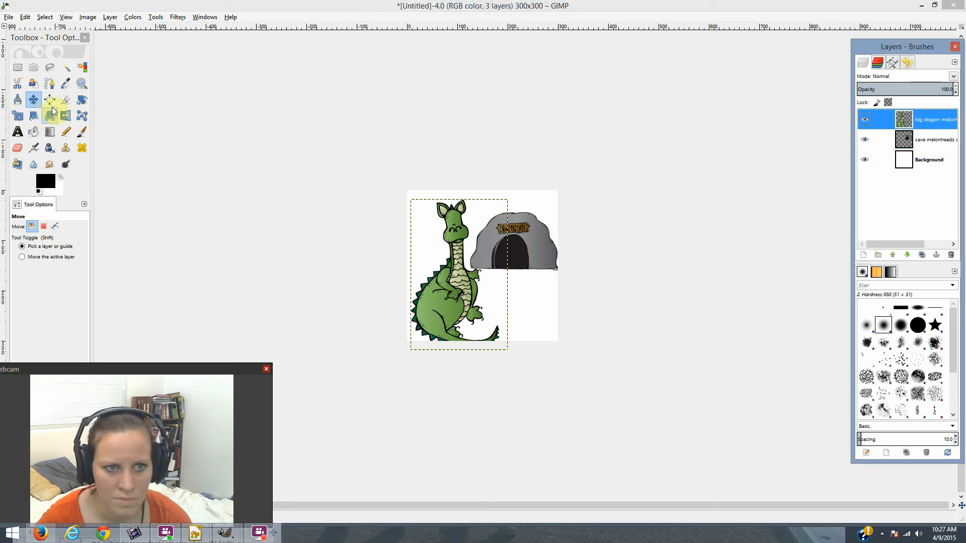
pyautogui.click(82, 99)
pyautogui.click(17, 116)
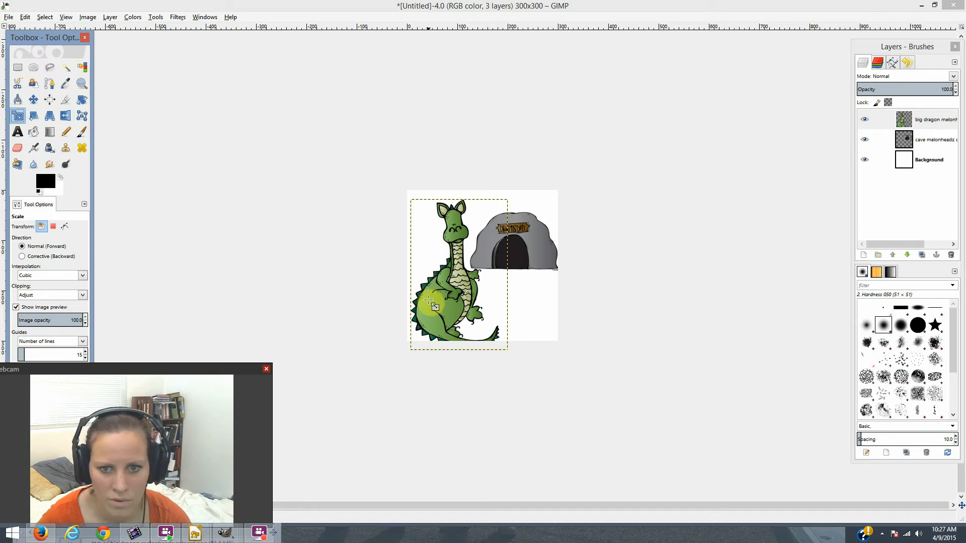
pyautogui.click(442, 312)
pyautogui.moveTo(506, 355); pyautogui.dragTo(487, 326)
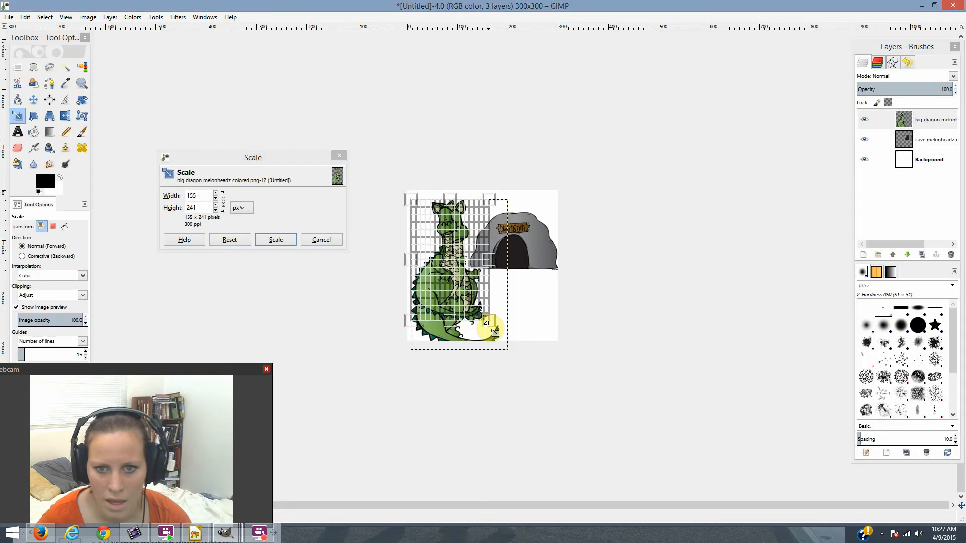
pyautogui.click(278, 241)
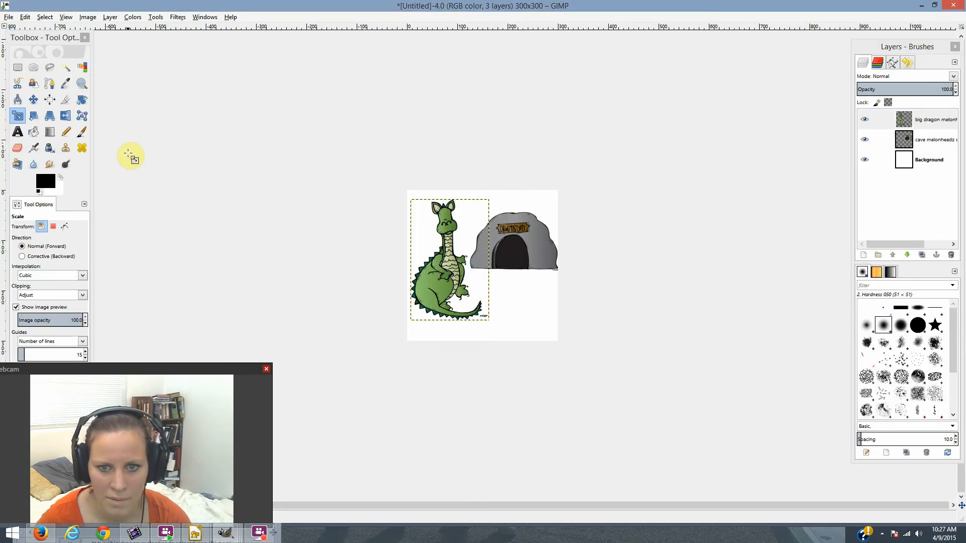
pyautogui.click(33, 99)
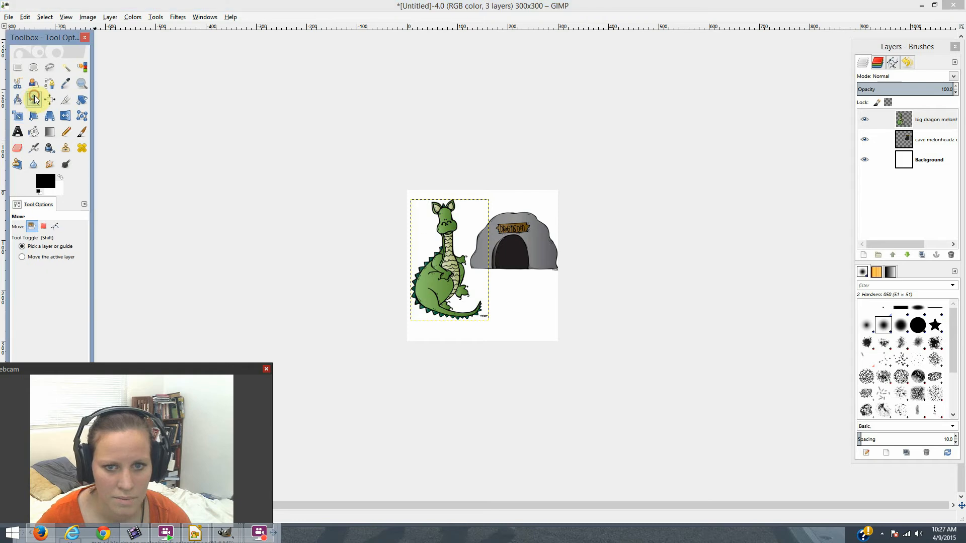
pyautogui.moveTo(439, 266); pyautogui.dragTo(442, 264)
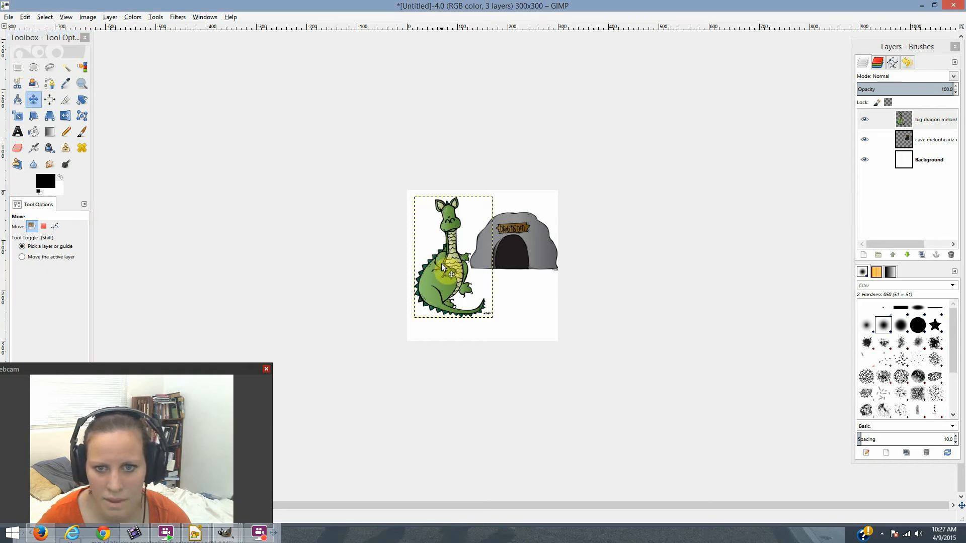
# Add a transparent 300 × 300 px layer above the dragon and select its entire area
pyautogui.click(864, 255)
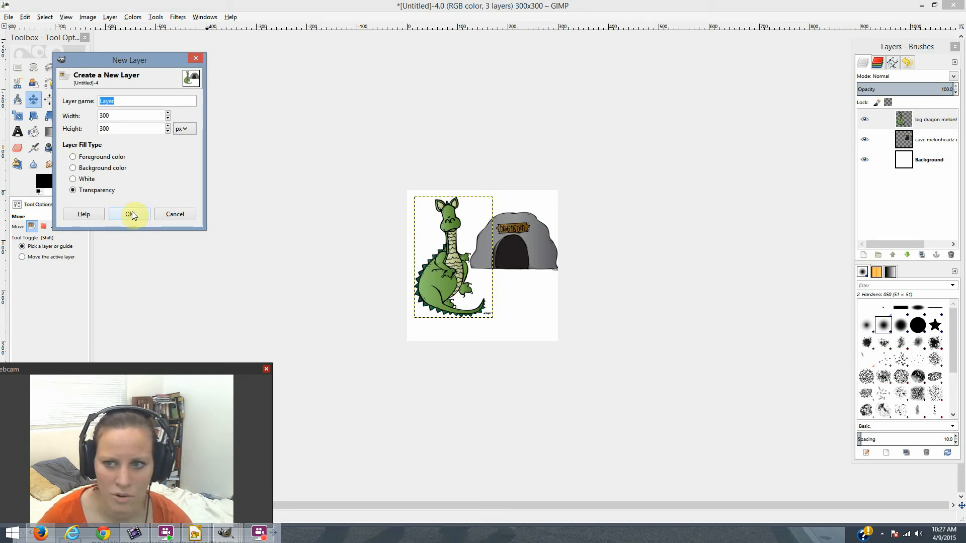
pyautogui.click(131, 214)
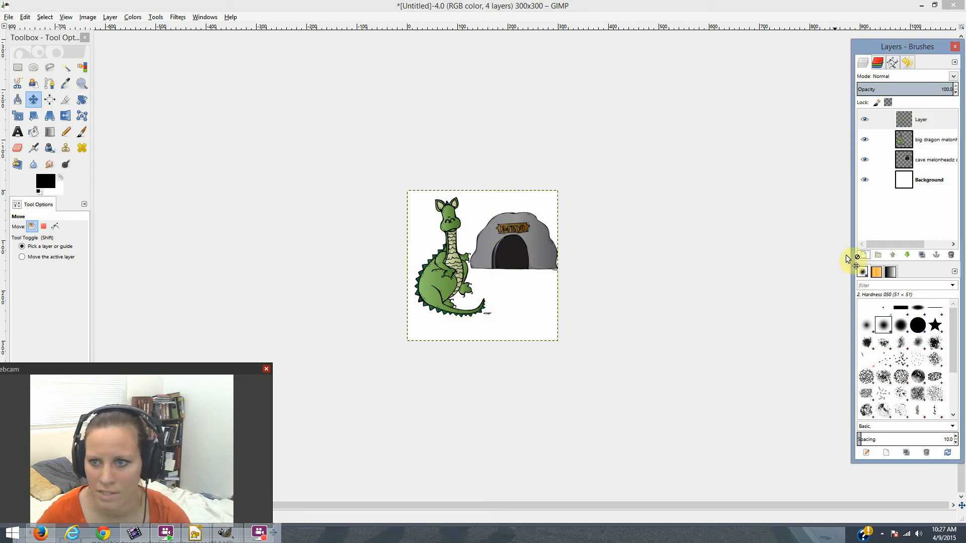
pyautogui.click(933, 123)
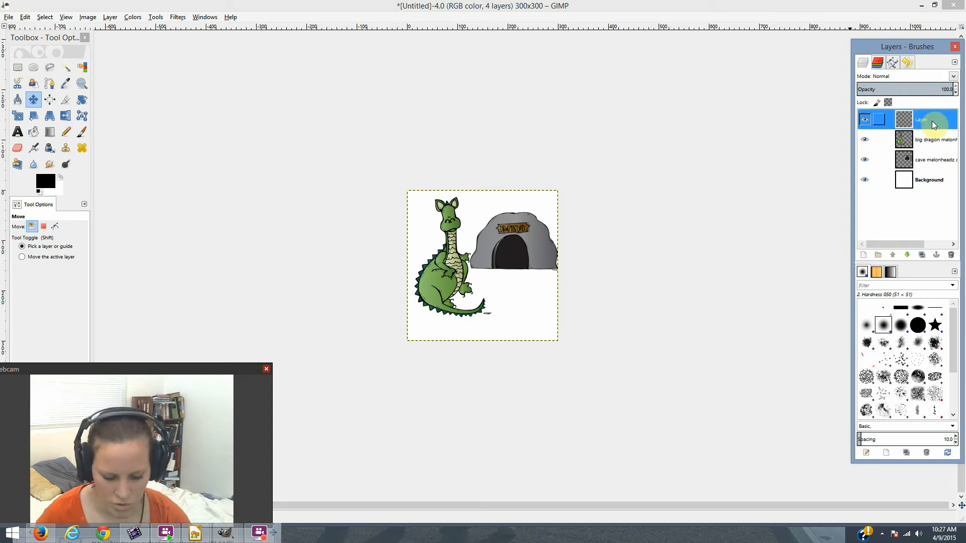
pyautogui.moveTo(934, 124); pyautogui.dragTo(525, 125)
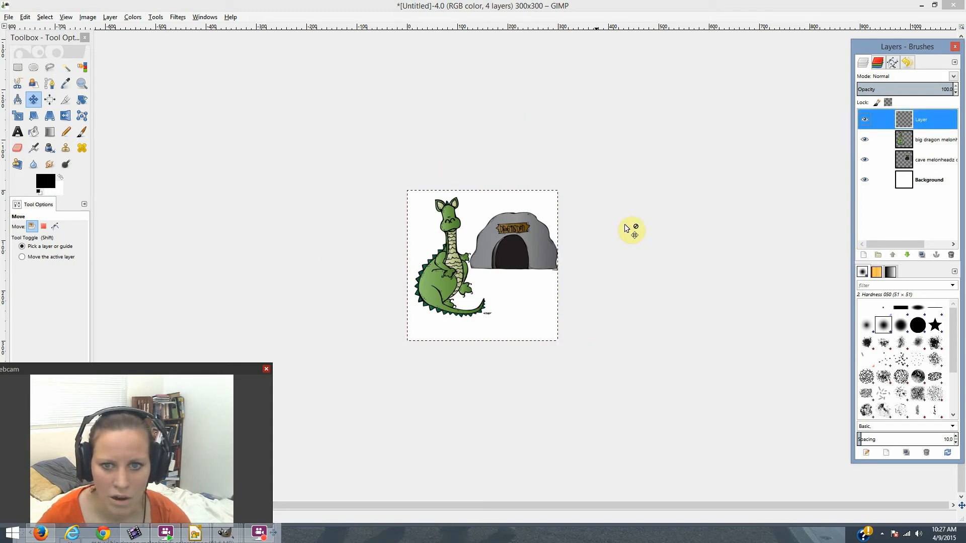
pyautogui.moveTo(338, 136); pyautogui.dragTo(341, 138)
pyautogui.click(45, 17)
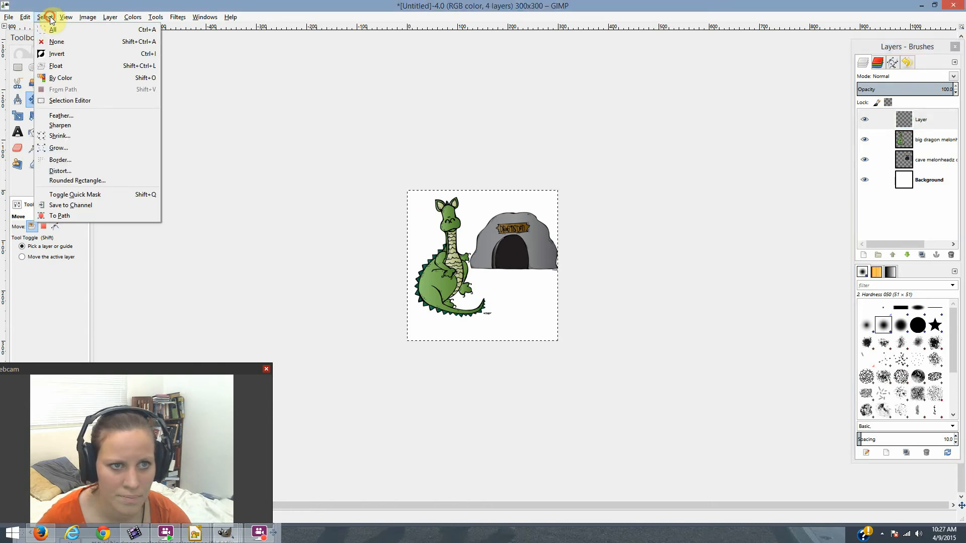
pyautogui.click(45, 16)
# Set the foreground color to the green 679843 sampled from the dragon's body
pyautogui.click(44, 180)
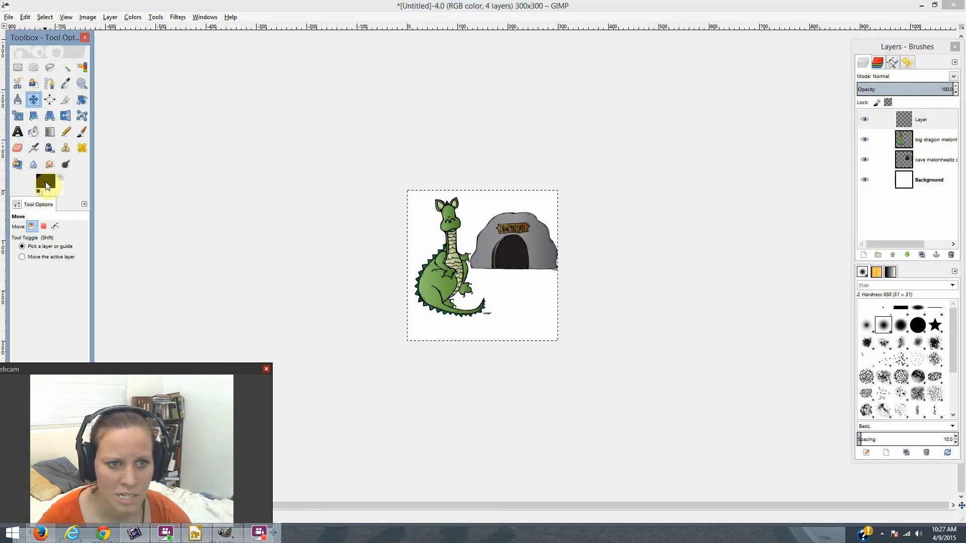
pyautogui.click(193, 209)
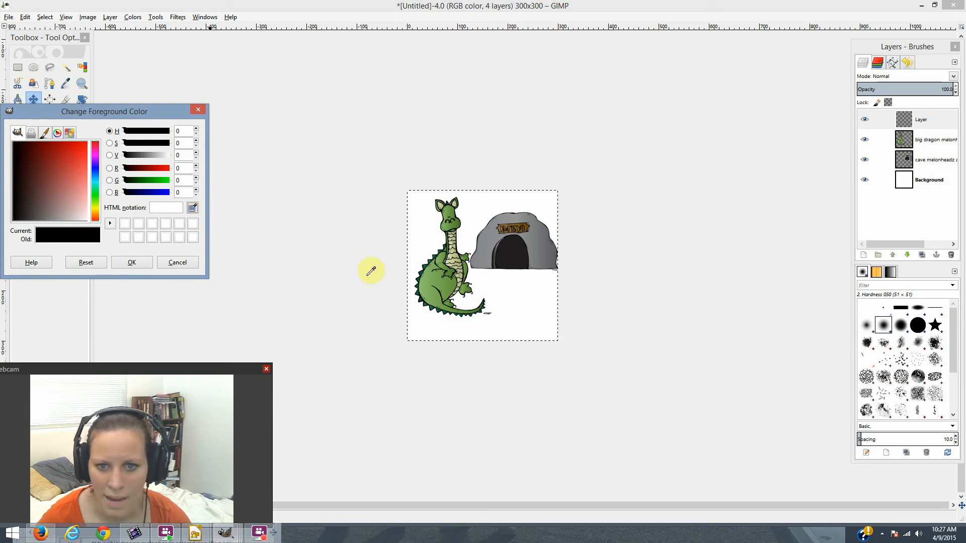
pyautogui.click(457, 279)
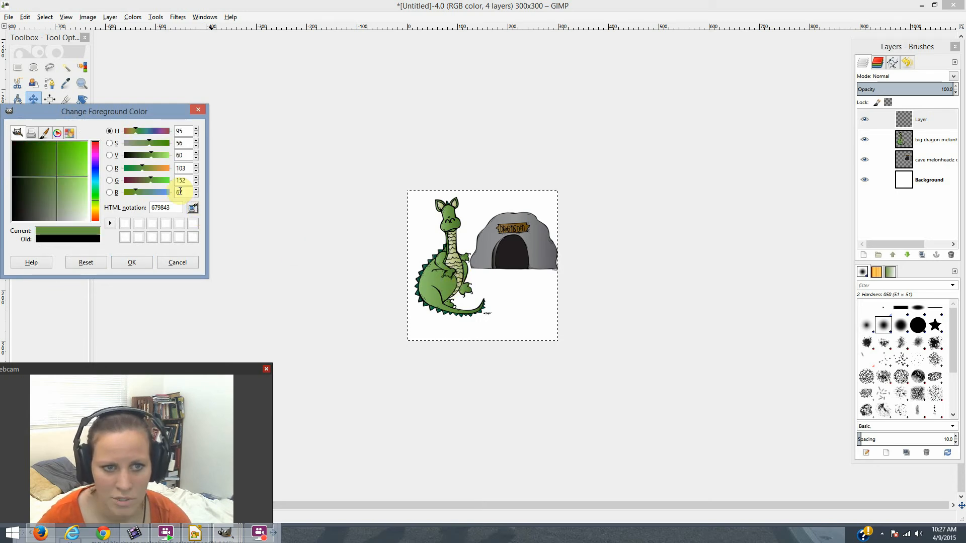
pyautogui.click(133, 264)
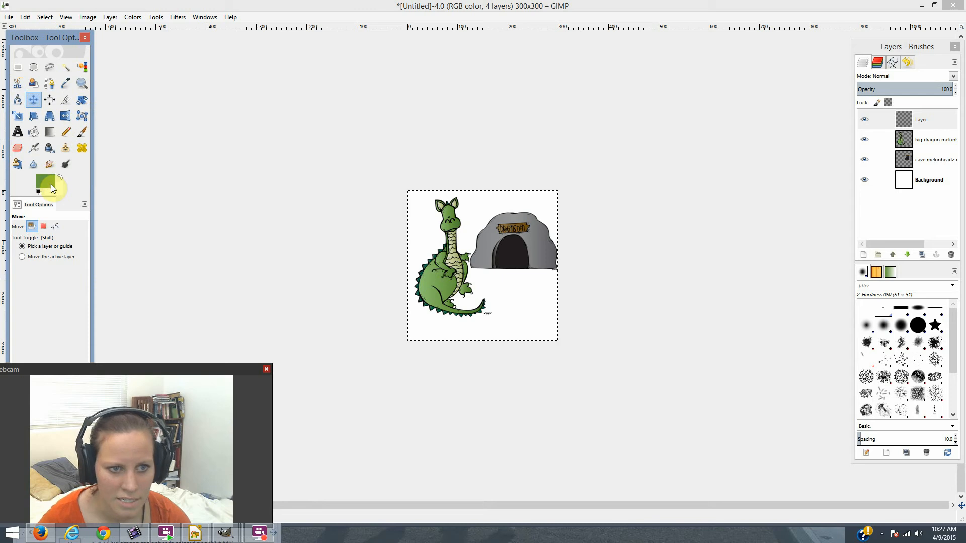
pyautogui.click(48, 185)
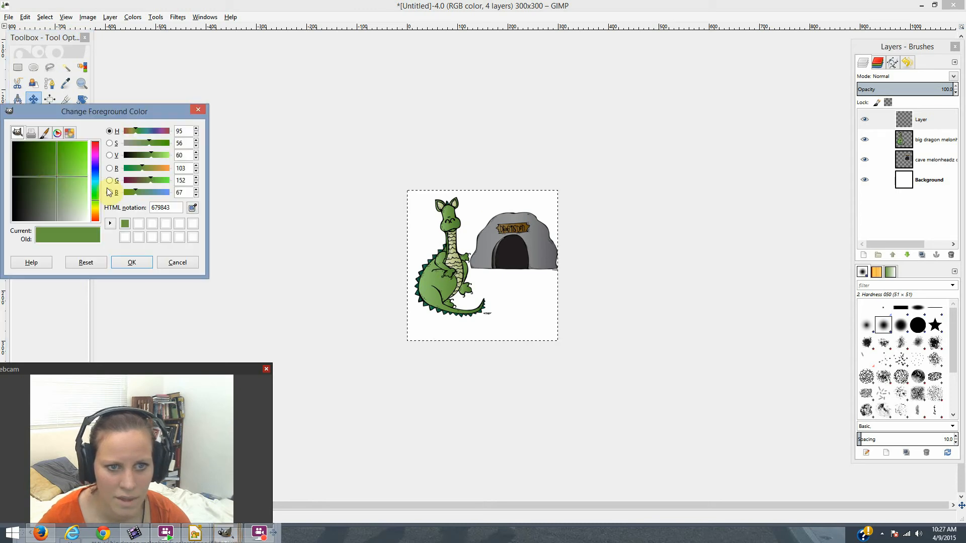
pyautogui.click(193, 208)
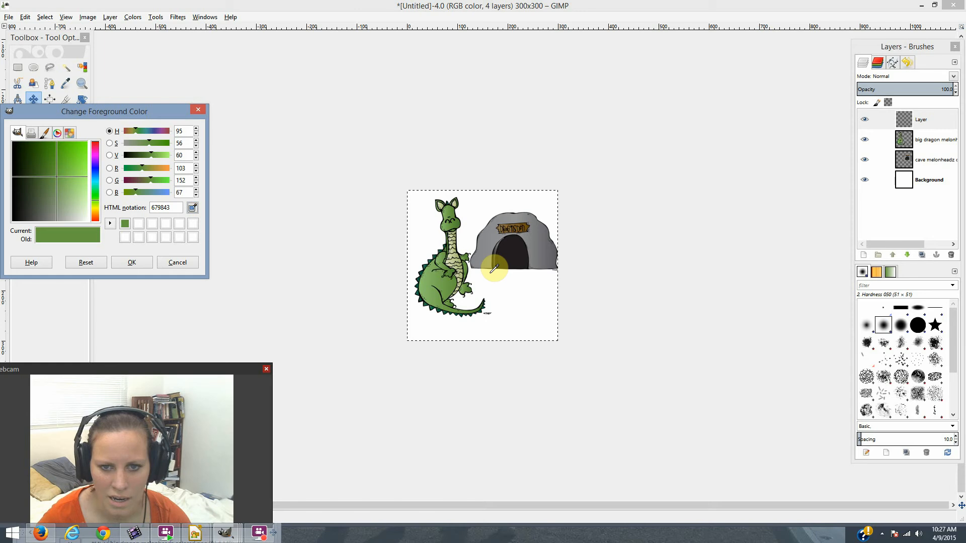
pyautogui.click(458, 278)
pyautogui.click(116, 262)
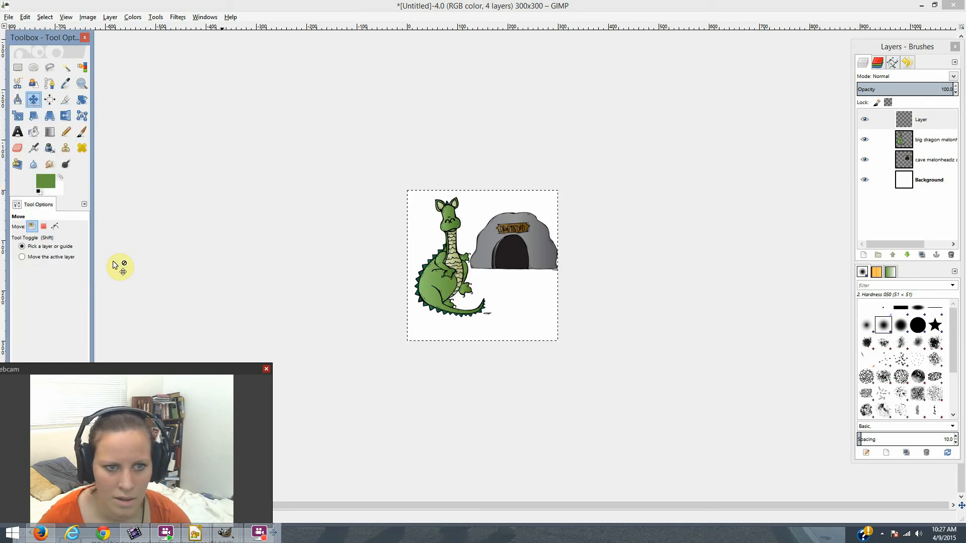
# Stroke the full-canvas selection on the new layer with a 20 px solid-color line to make a green border
pyautogui.click(25, 17)
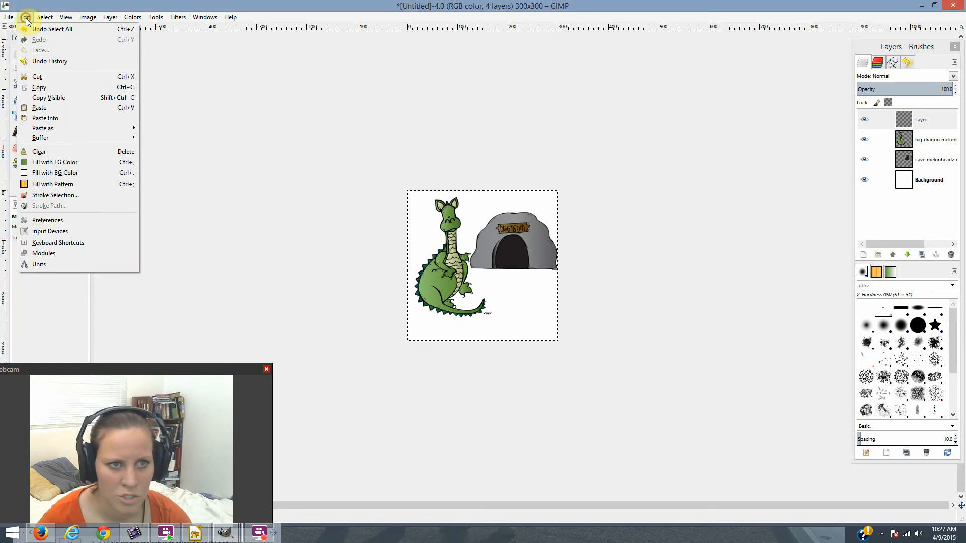
pyautogui.click(70, 196)
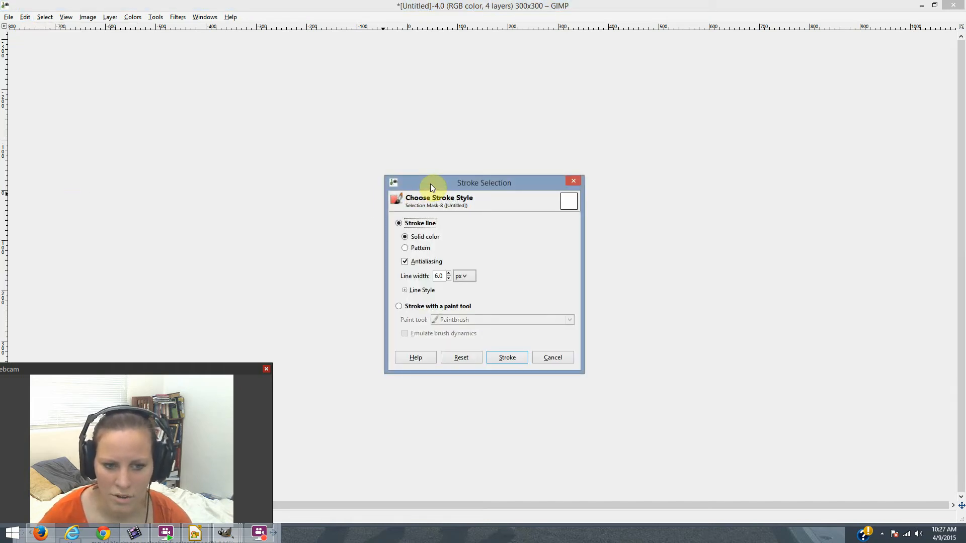
pyautogui.moveTo(436, 186); pyautogui.dragTo(660, 167)
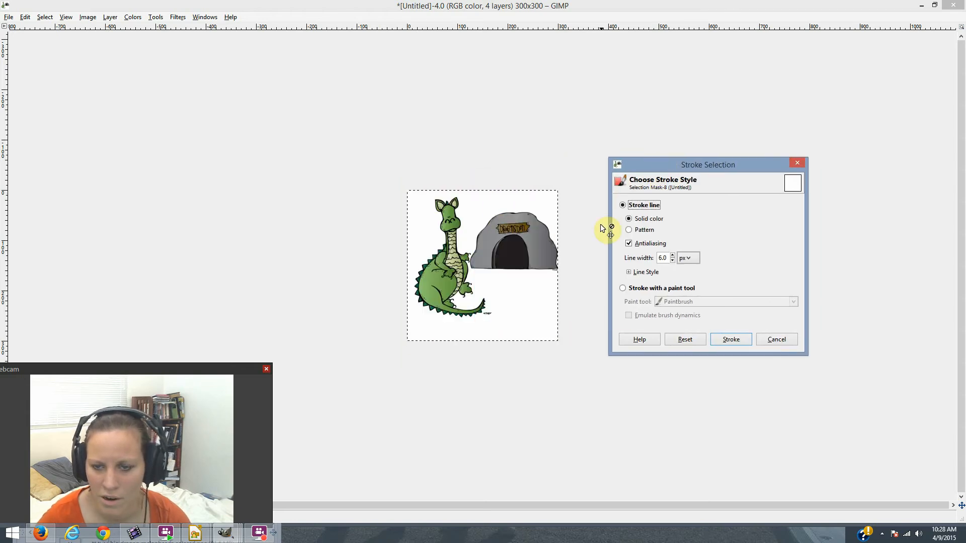
pyautogui.click(672, 255)
pyautogui.click(675, 260)
pyautogui.click(675, 261)
pyautogui.click(674, 261)
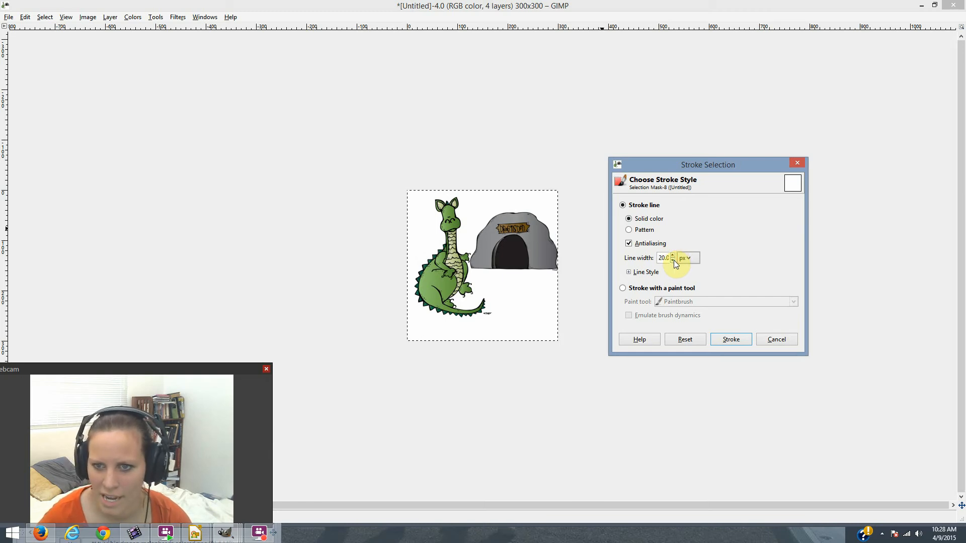
pyautogui.click(731, 340)
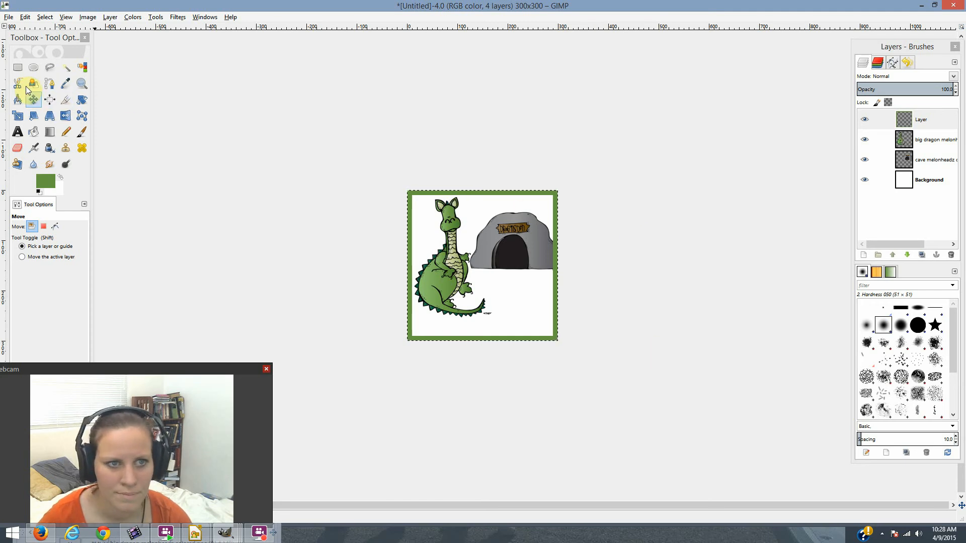
# Move the cave layer slightly left so that it sits clear of the green border
pyautogui.click(18, 67)
pyautogui.click(168, 202)
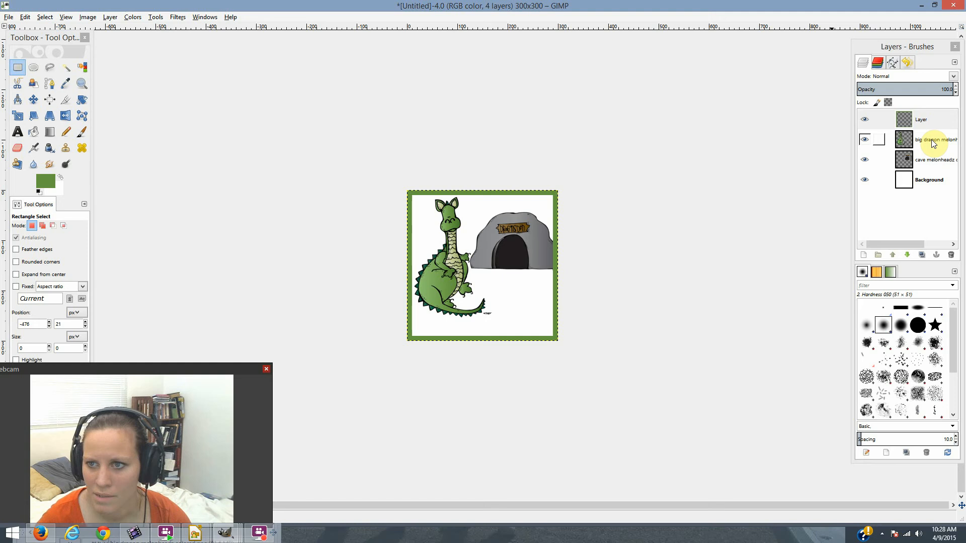
pyautogui.click(931, 159)
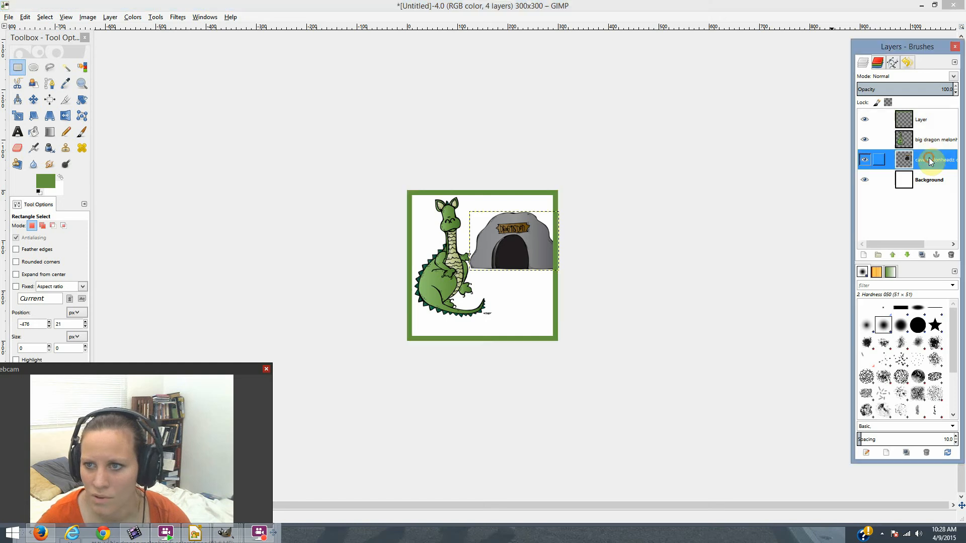
pyautogui.click(33, 100)
pyautogui.moveTo(499, 236); pyautogui.dragTo(491, 237)
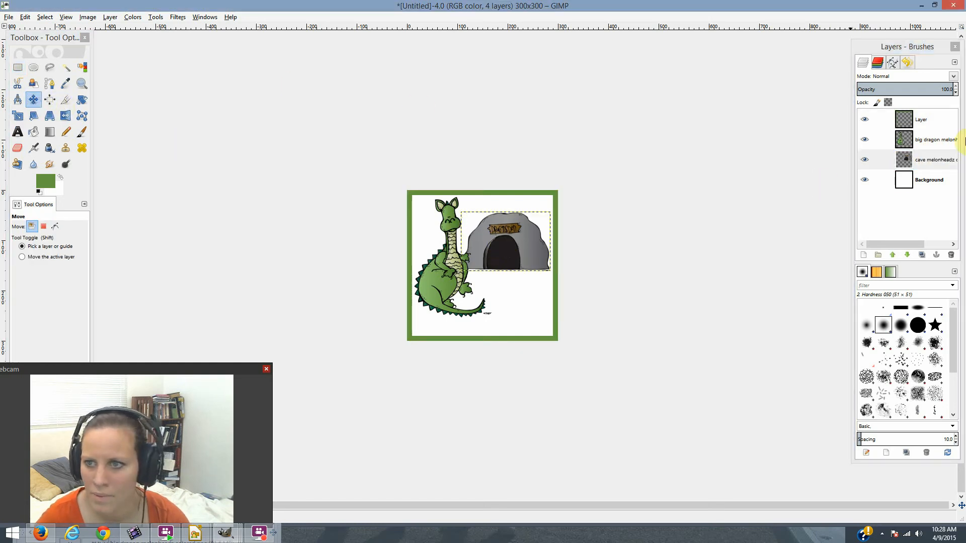
# Add the text "Dragon Packs" in 18 px Sans below the cave, above the border layer in the stack
pyautogui.click(933, 125)
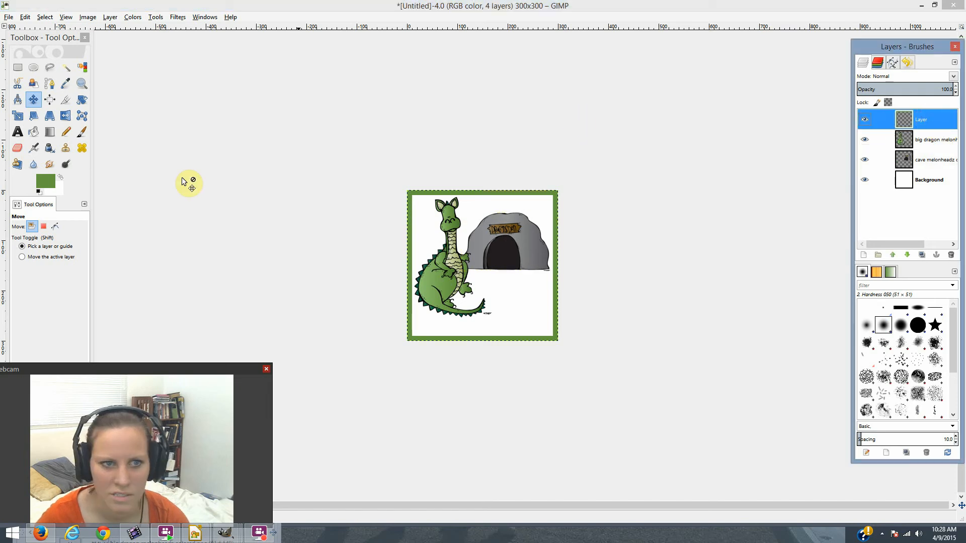
pyautogui.click(19, 132)
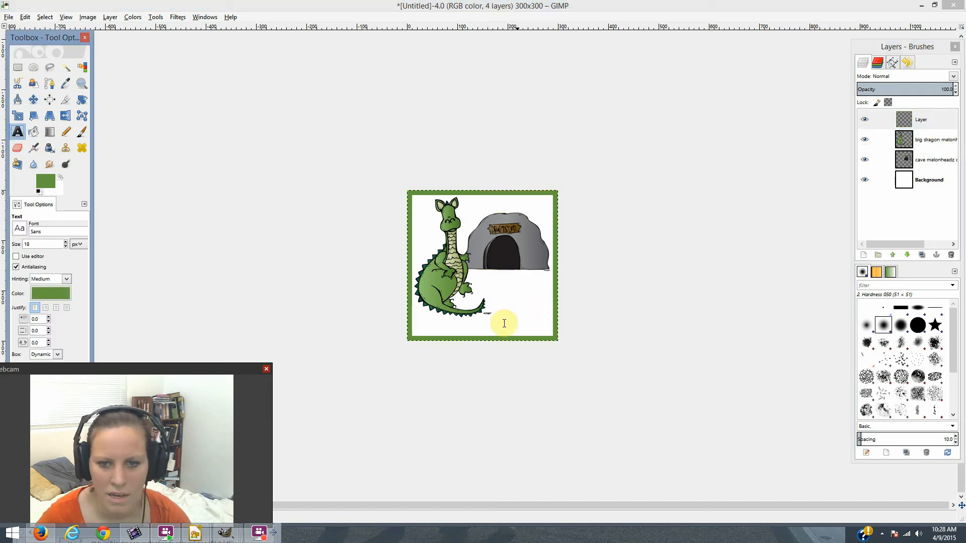
pyautogui.click(485, 321)
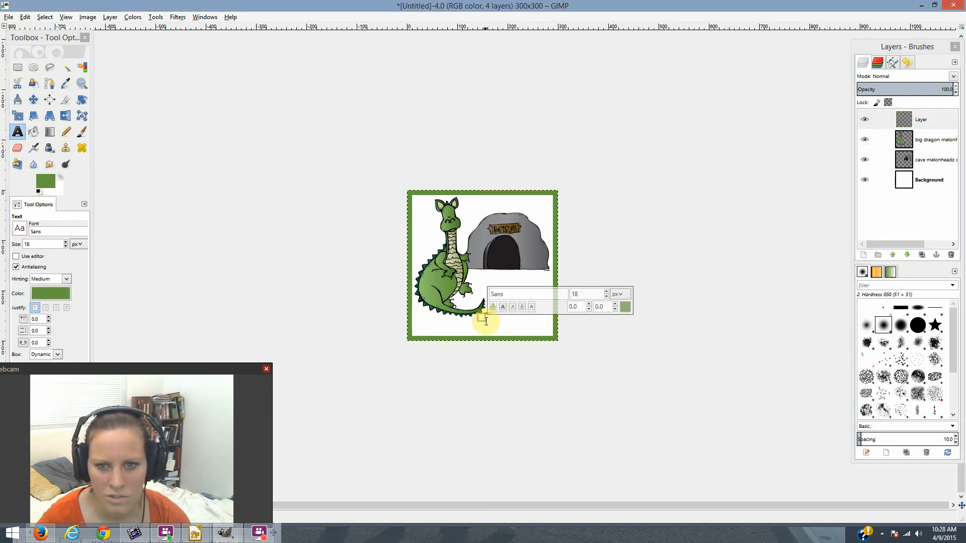
pyautogui.write('Dragon Packs')
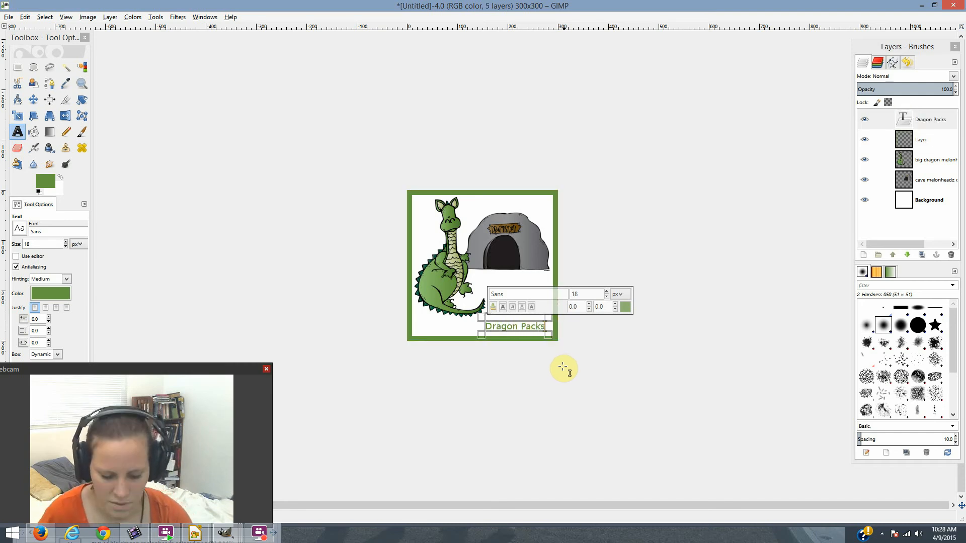
# Change the font of the entire "Dragon Packs" text to Plantagenet Cherokee
pyautogui.hotkey('ctrl', 'a')
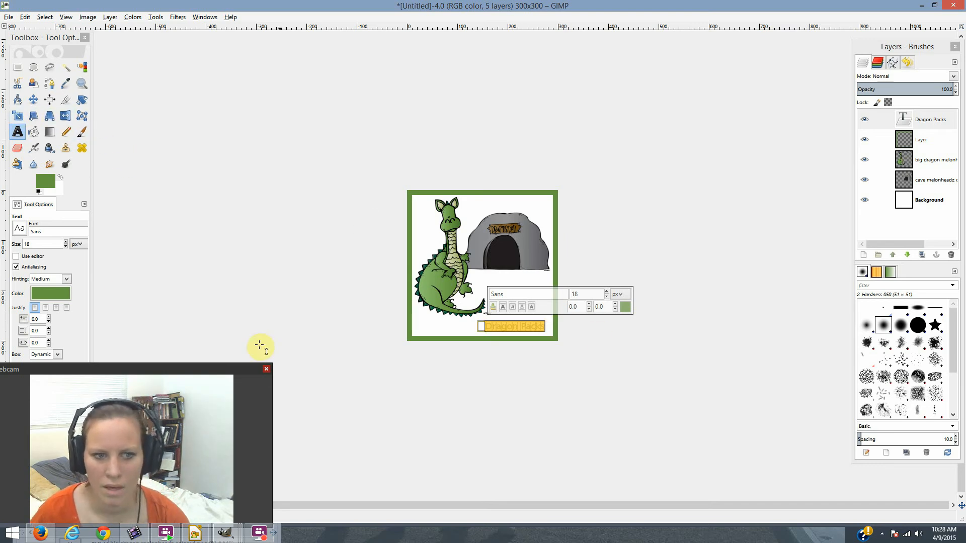
pyautogui.click(20, 229)
pyautogui.scroll(5, 66, 330)
pyautogui.scroll(3, 66, 330)
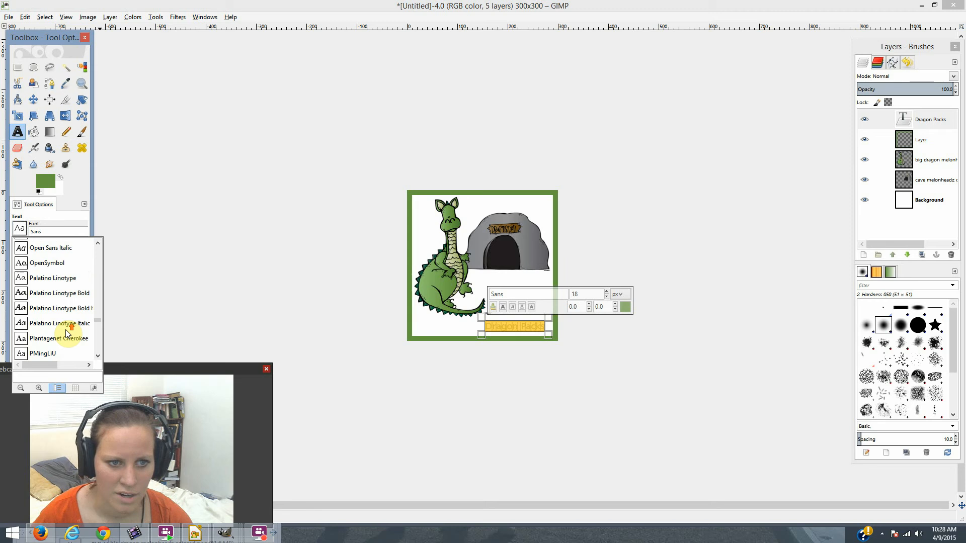
pyautogui.click(69, 343)
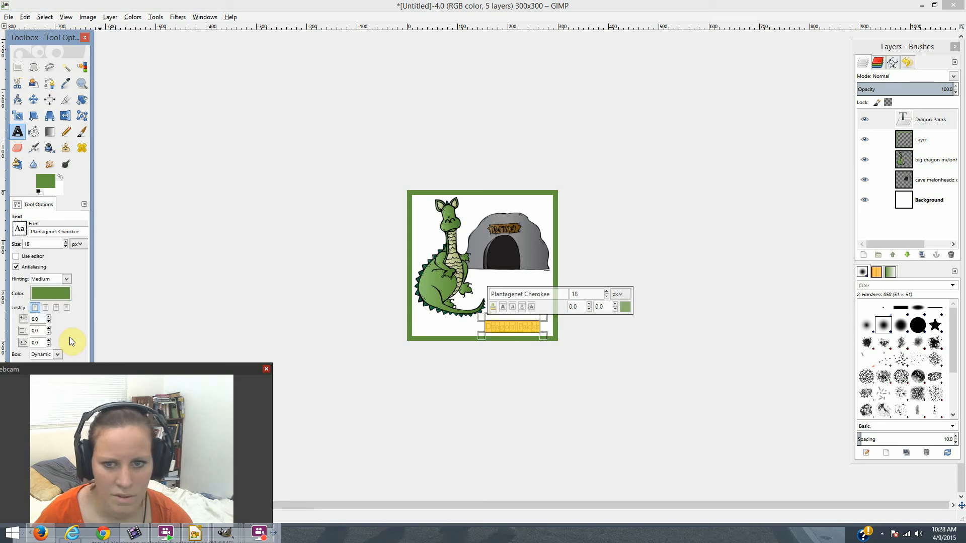
# Increase the size of the selected "Dragon Packs" text to 29 px
pyautogui.click(66, 242)
pyautogui.click(65, 242)
pyautogui.click(65, 243)
pyautogui.click(66, 242)
pyautogui.click(65, 242)
pyautogui.click(65, 242)
pyautogui.click(65, 242)
pyautogui.click(66, 242)
pyautogui.click(66, 243)
pyautogui.click(66, 243)
pyautogui.click(65, 242)
pyautogui.click(528, 343)
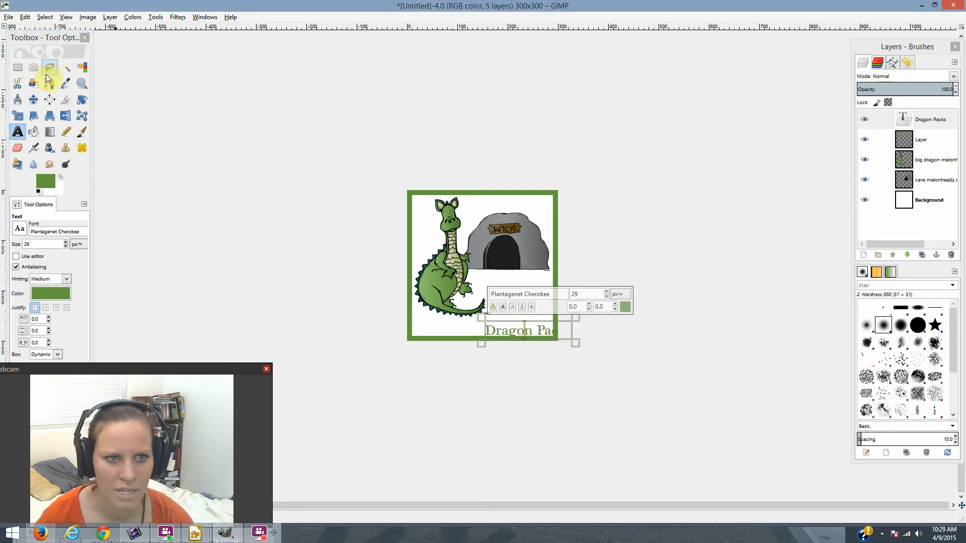
# With the Move tool restricted to the active layer, move the "Dragon Packs" text layer left and slightly up, inside the green border
pyautogui.click(34, 100)
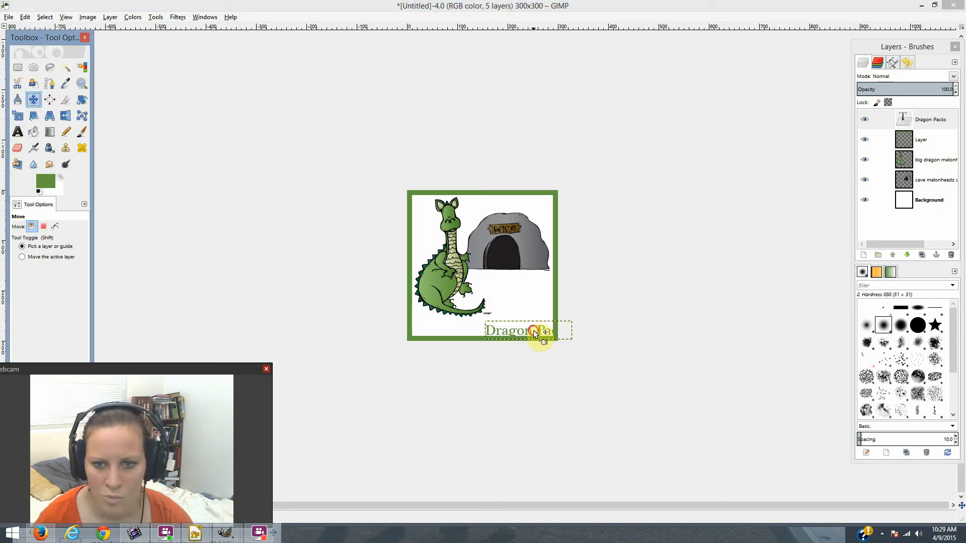
pyautogui.moveTo(534, 330); pyautogui.dragTo(496, 331)
pyautogui.hotkey('ctrl', 'z')
pyautogui.click(32, 226)
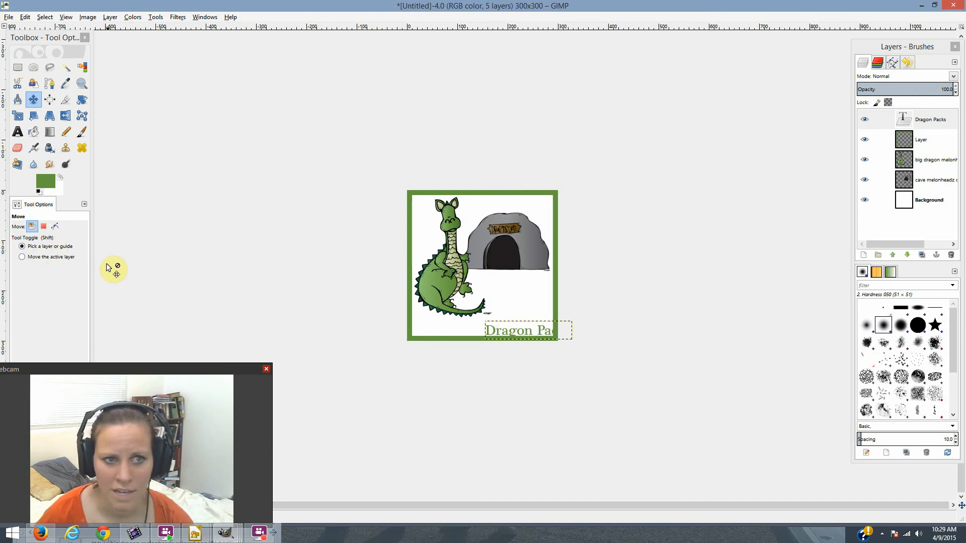
pyautogui.click(38, 256)
pyautogui.click(923, 121)
pyautogui.moveTo(923, 122); pyautogui.dragTo(887, 160)
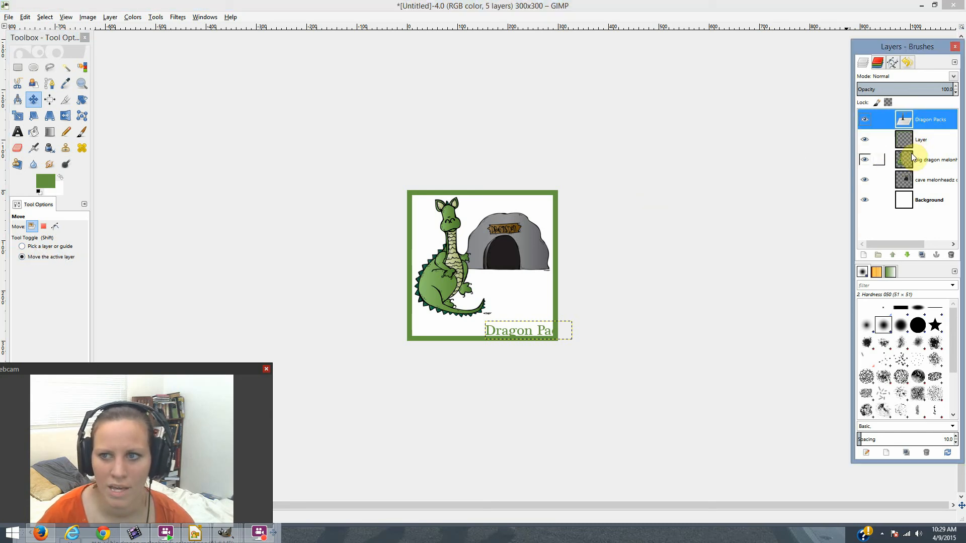
pyautogui.moveTo(508, 329); pyautogui.dragTo(476, 326)
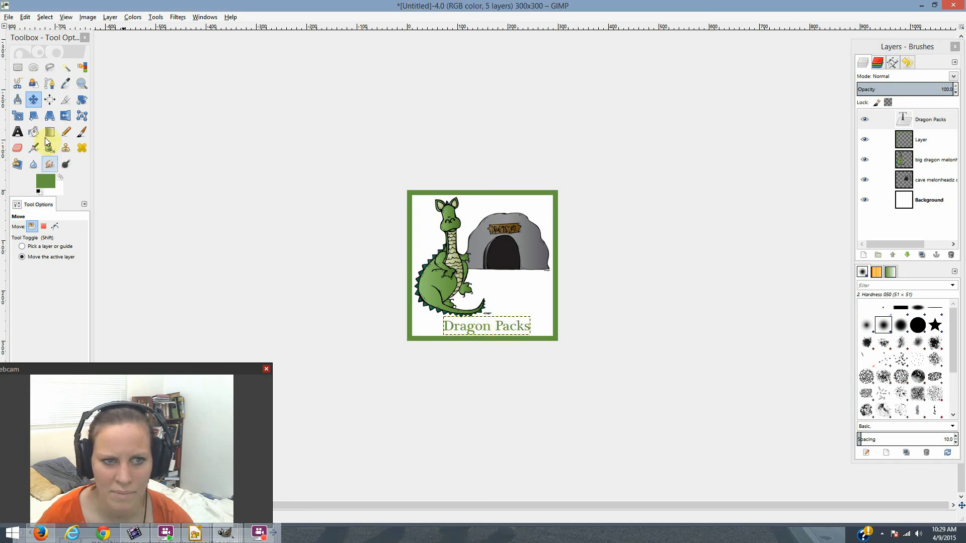
# Select the entire "Dragon Packs" caption and increase its text size to 37 px
pyautogui.click(20, 134)
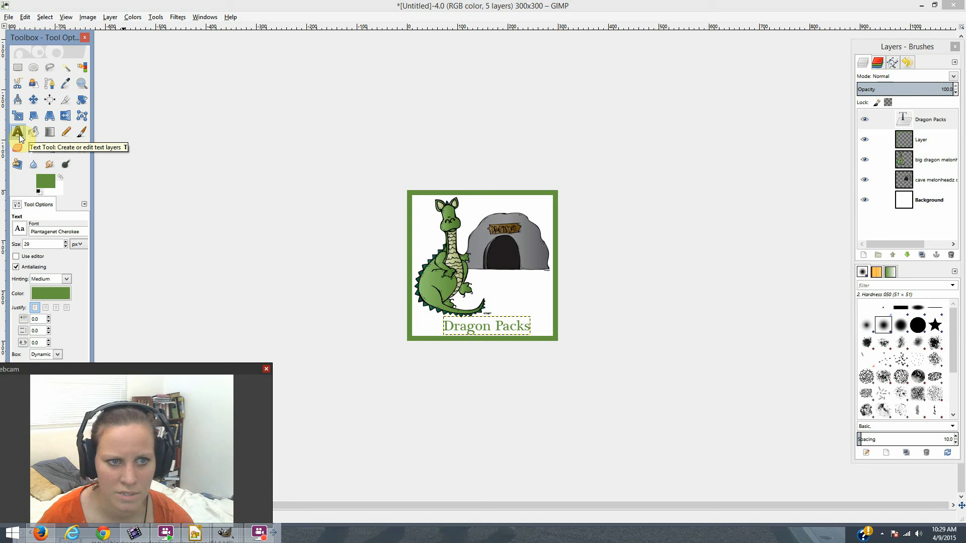
pyautogui.click(459, 326)
pyautogui.moveTo(453, 326); pyautogui.dragTo(533, 327)
pyautogui.moveTo(449, 327); pyautogui.dragTo(443, 326)
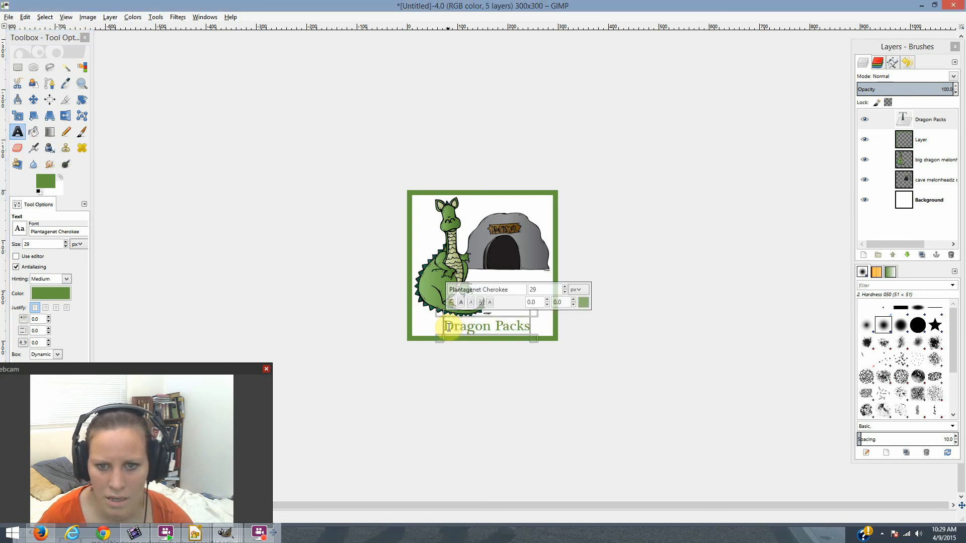
pyautogui.click(66, 242)
pyautogui.click(66, 242)
pyautogui.click(65, 242)
pyautogui.click(66, 242)
pyautogui.click(67, 242)
pyautogui.click(67, 242)
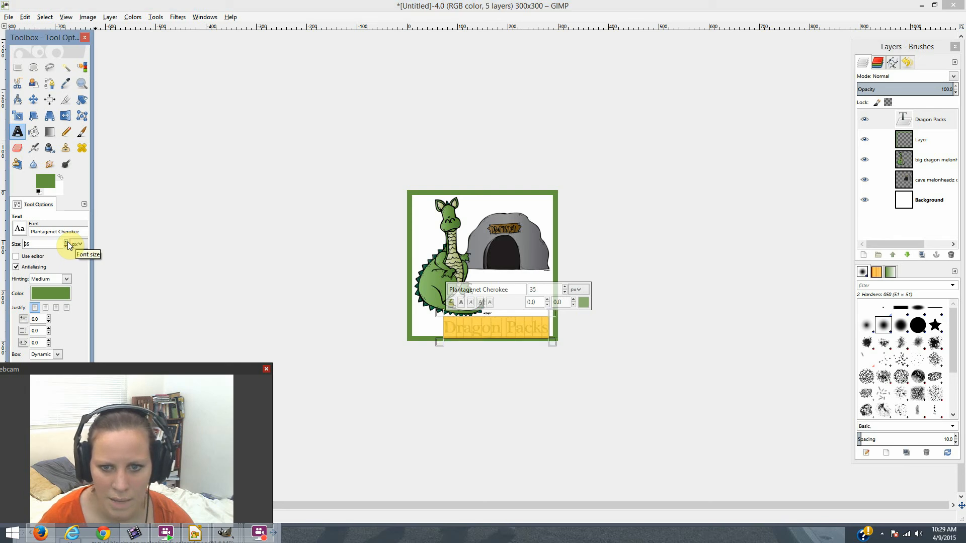
pyautogui.click(67, 242)
pyautogui.click(66, 242)
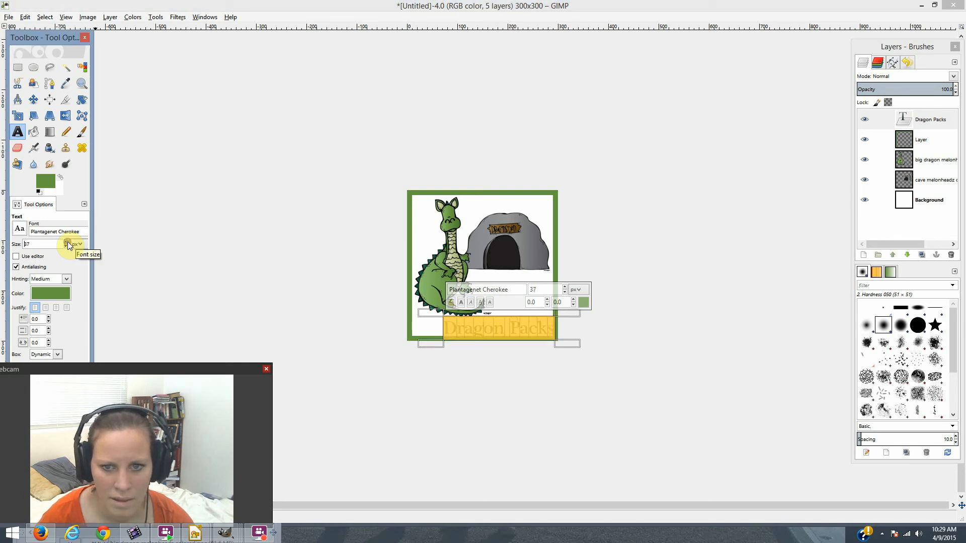
# Move the enlarged caption left and nudge it up so it sits roughly centered above the bottom border
pyautogui.click(32, 101)
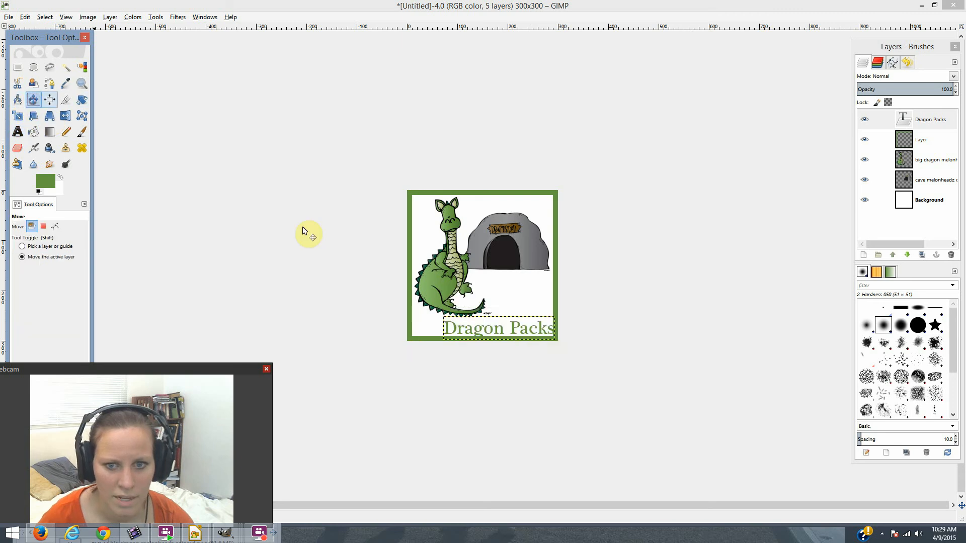
pyautogui.moveTo(529, 334); pyautogui.dragTo(515, 330)
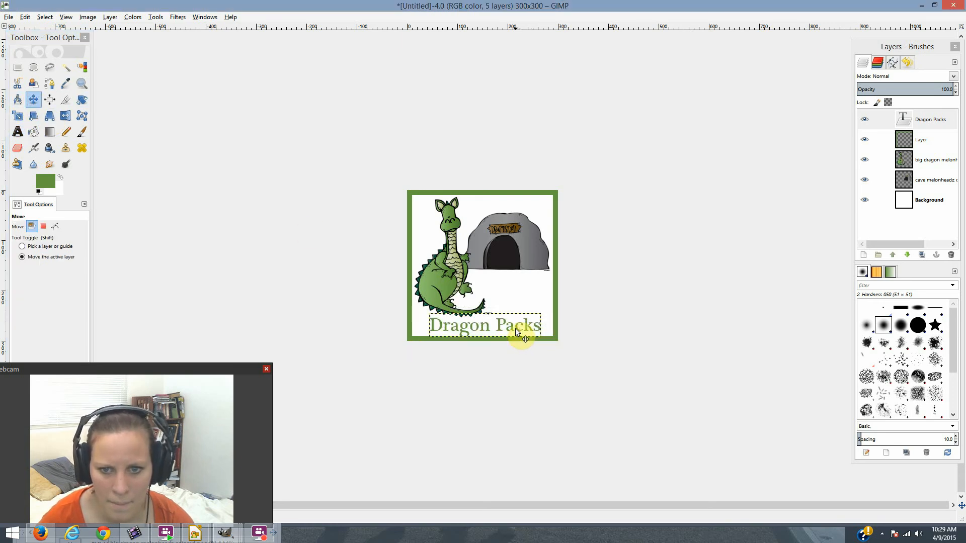
pyautogui.press('Up')
pyautogui.press('Up')
pyautogui.press('Up')
pyautogui.press('Up')
pyautogui.press('Up')
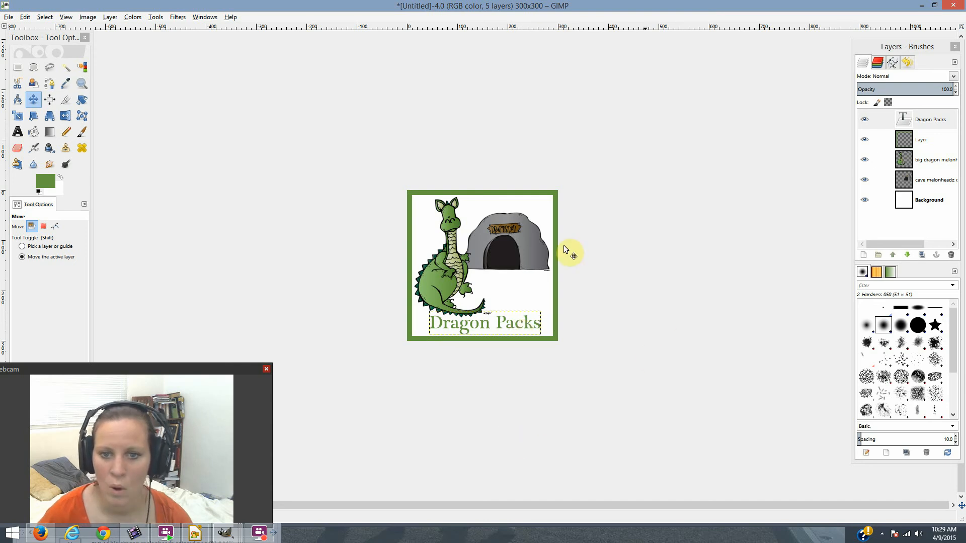
pyautogui.click(66, 67)
pyautogui.click(82, 67)
pyautogui.click(23, 73)
pyautogui.click(130, 72)
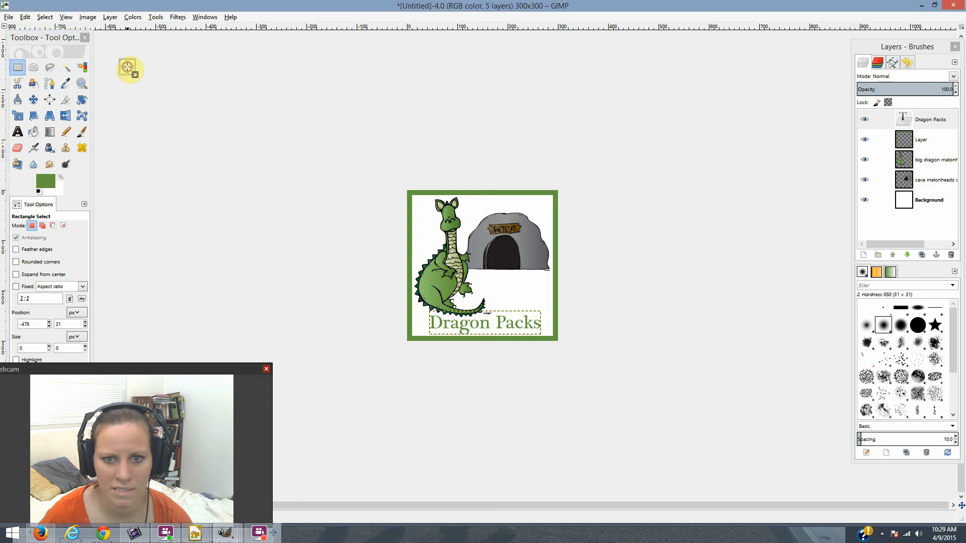
pyautogui.click(8, 18)
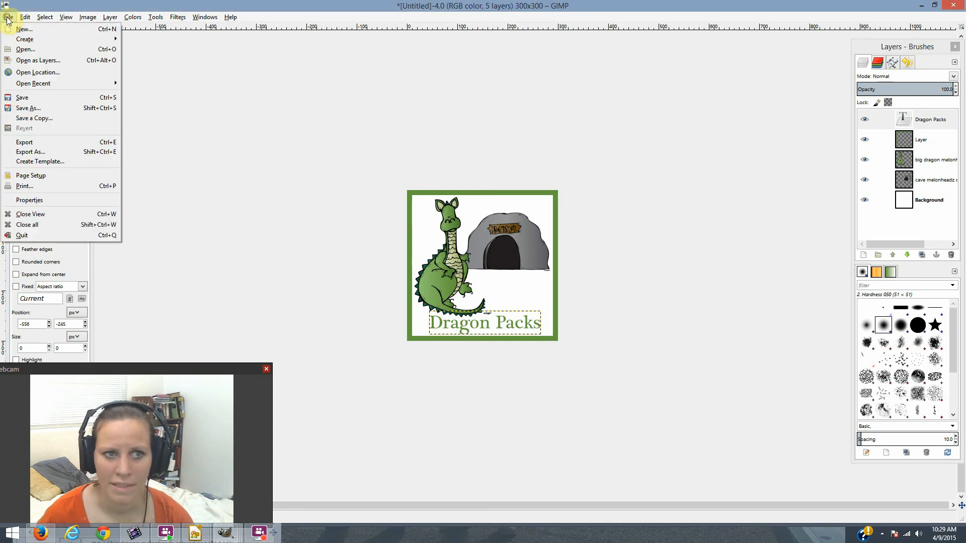
pyautogui.click(35, 110)
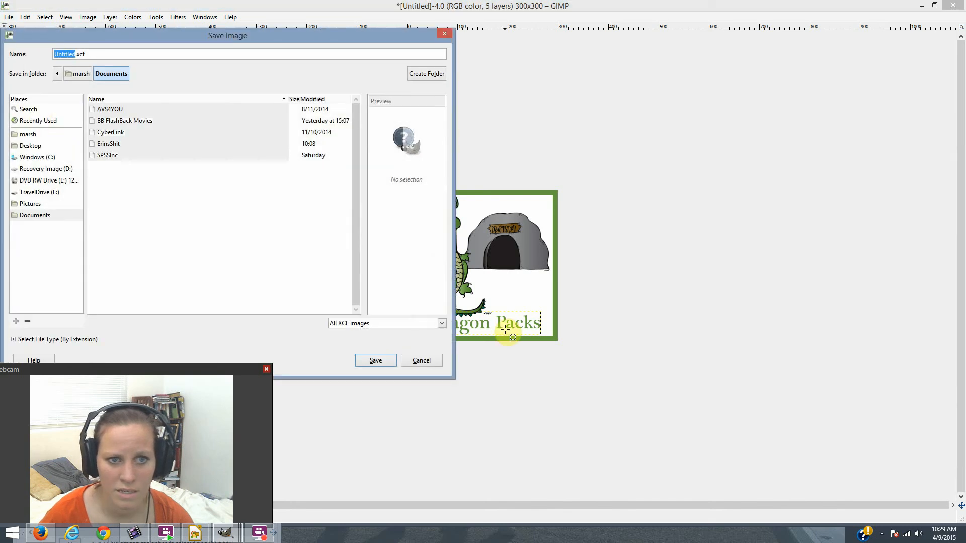
pyautogui.click(430, 361)
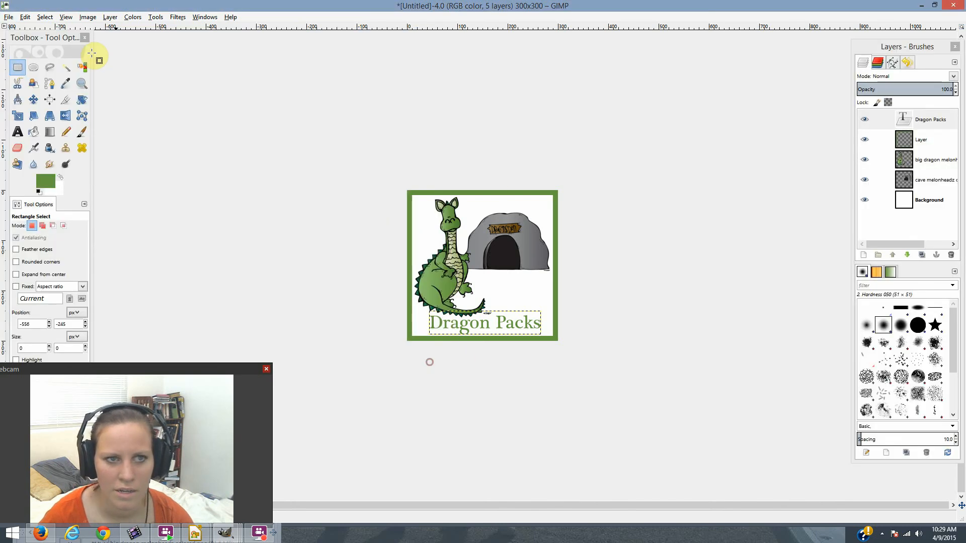
# Export the image as DragonAva.jpg to TravelDrive (F:) with JPEG quality 90
pyautogui.click(9, 18)
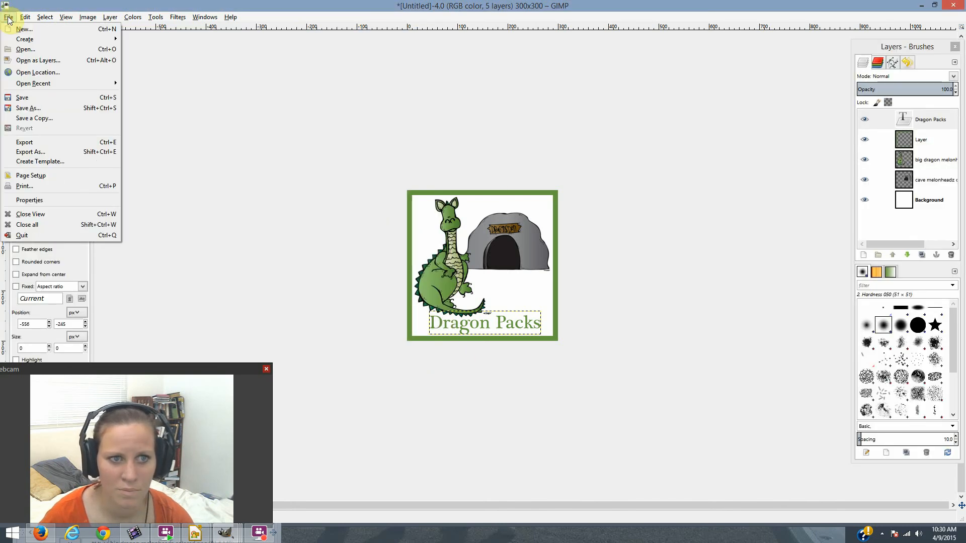
pyautogui.click(44, 153)
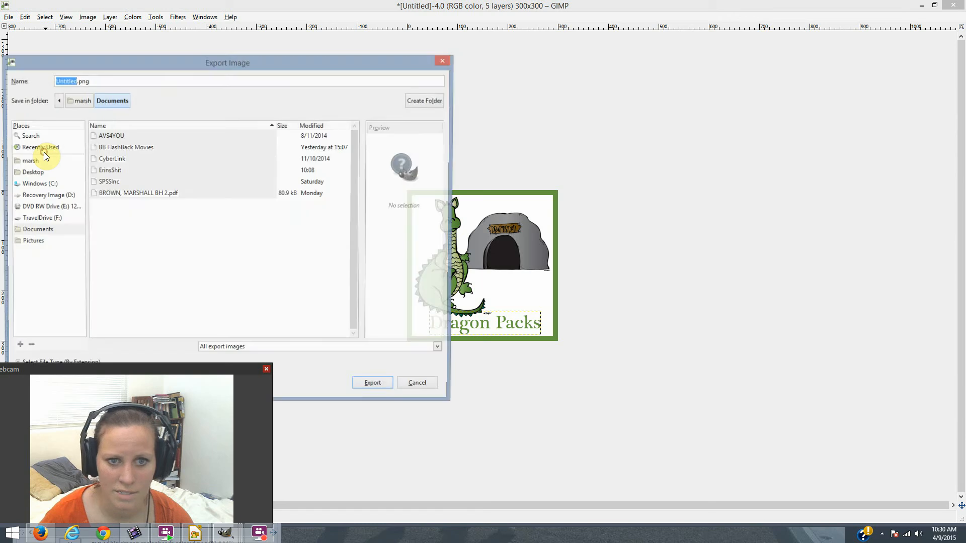
pyautogui.click(38, 219)
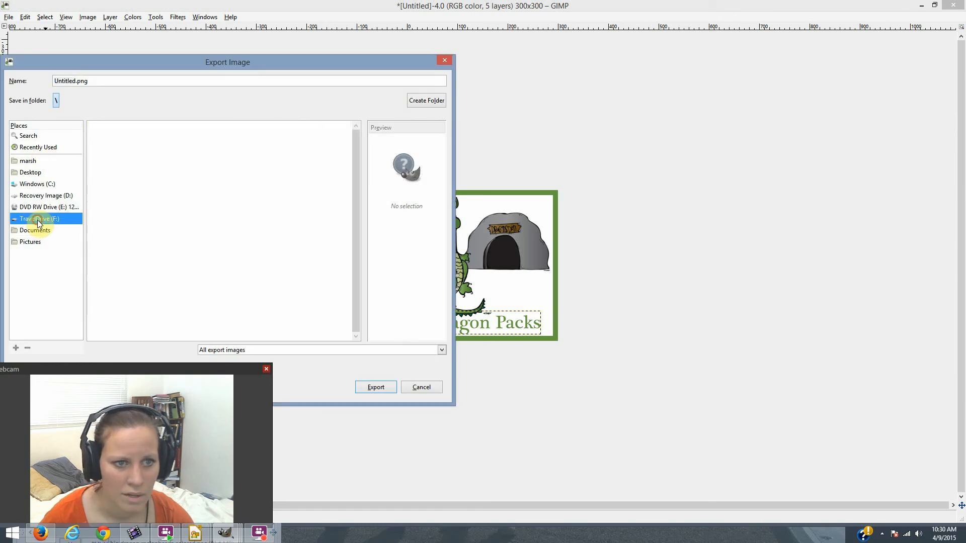
pyautogui.click(103, 79)
pyautogui.moveTo(117, 82); pyautogui.dragTo(31, 71)
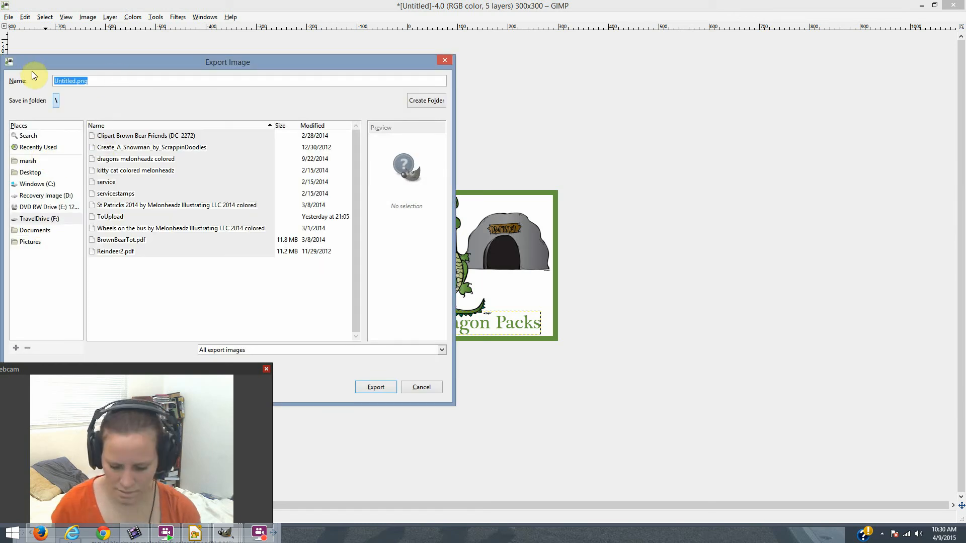
pyautogui.write('DragonAva.jp')
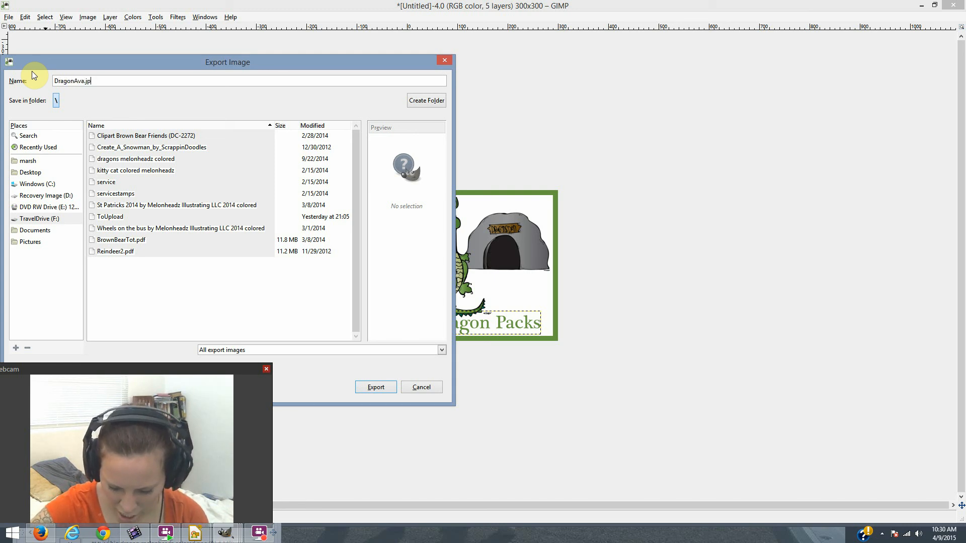
pyautogui.write('g')
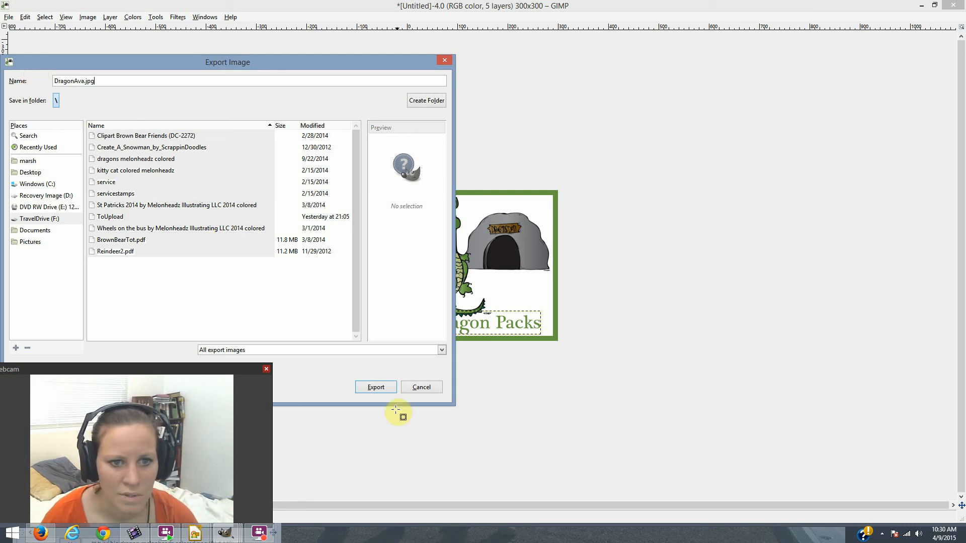
pyautogui.click(378, 388)
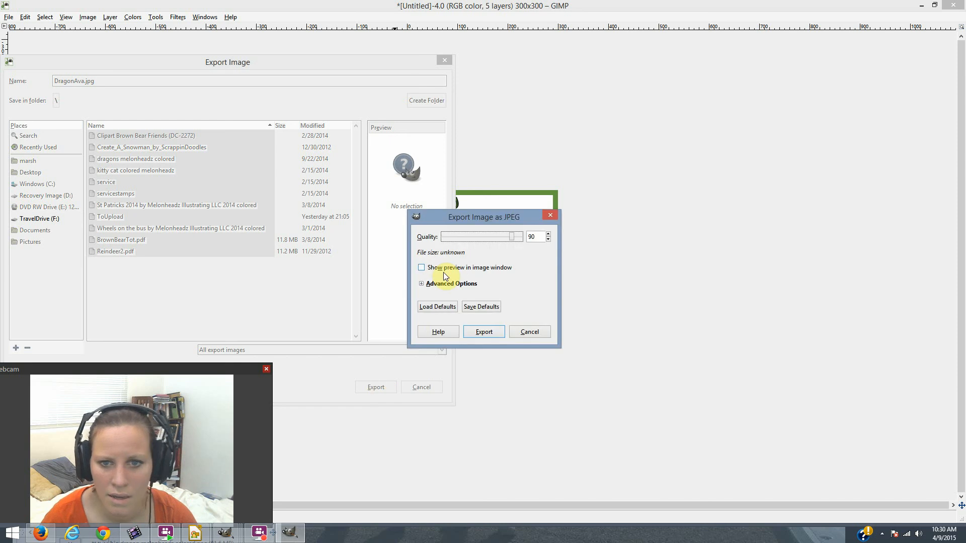
pyautogui.click(484, 332)
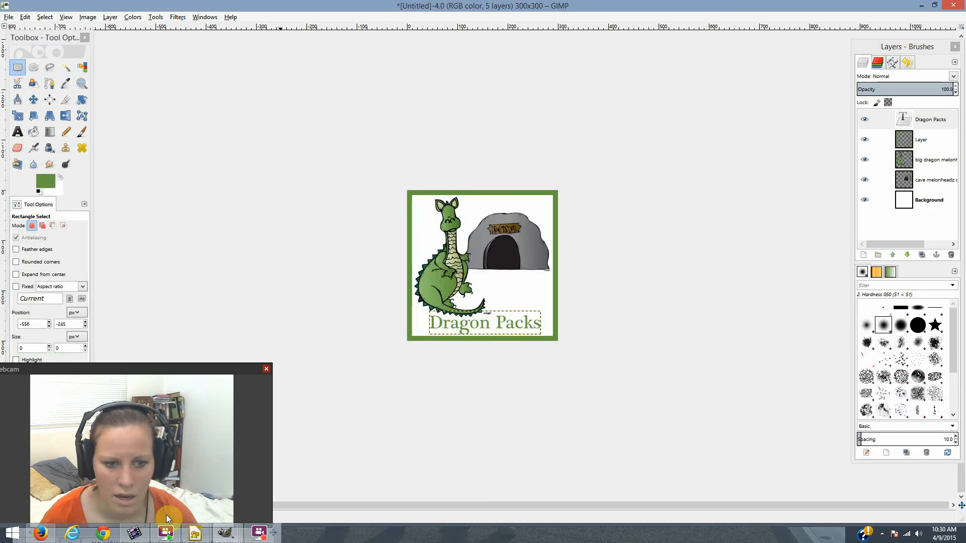
# Switch to DragonTot.odg in LibreOffice Draw and delete the Police Pack picture from the first page
pyautogui.click(194, 534)
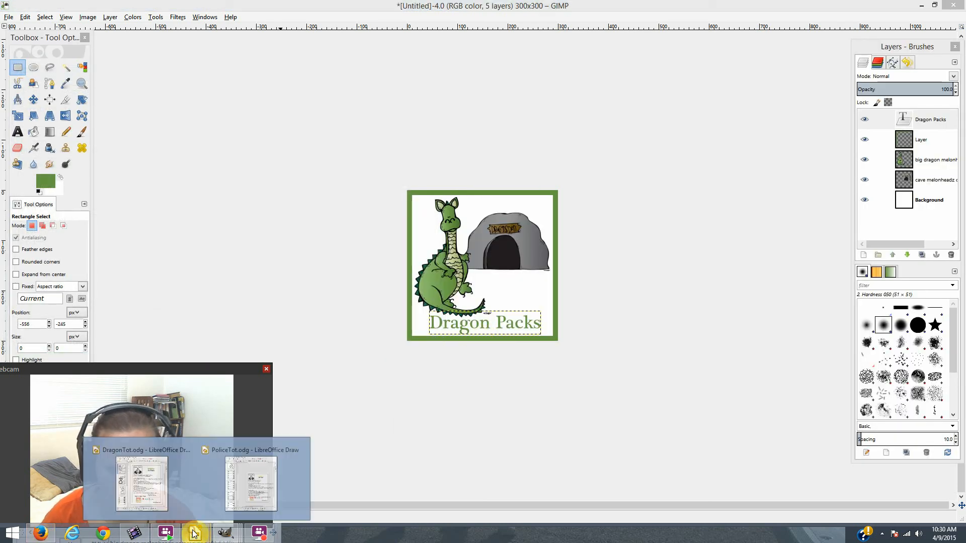
pyautogui.click(243, 499)
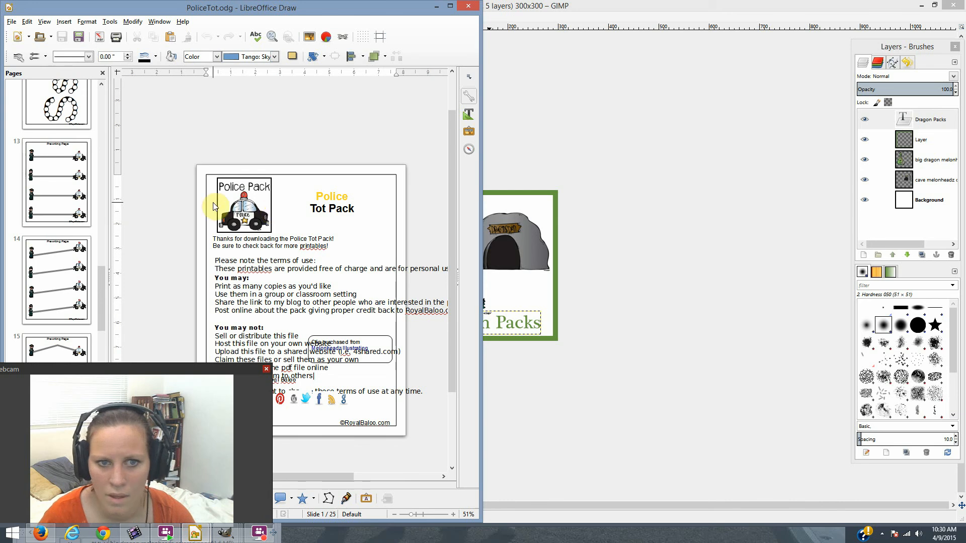
pyautogui.click(195, 533)
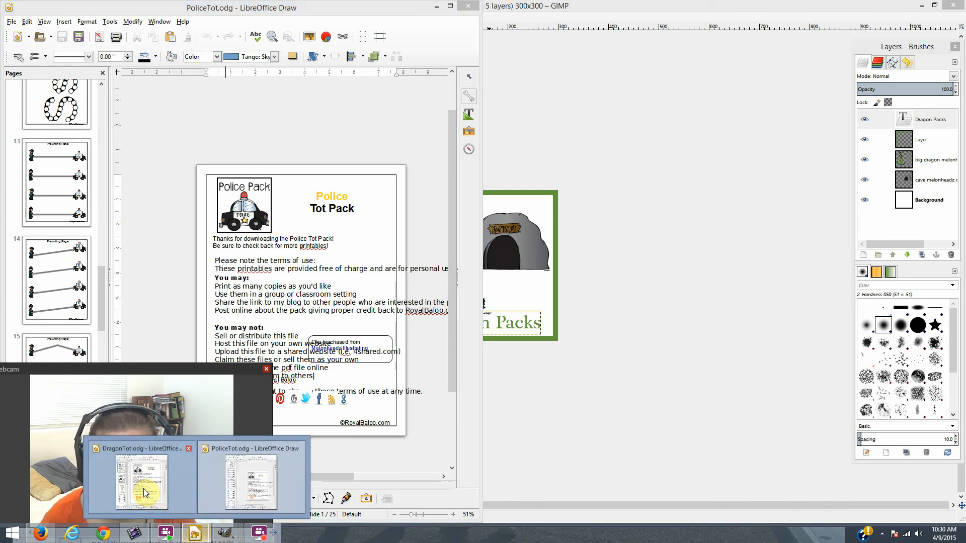
pyautogui.click(144, 493)
pyautogui.click(688, 132)
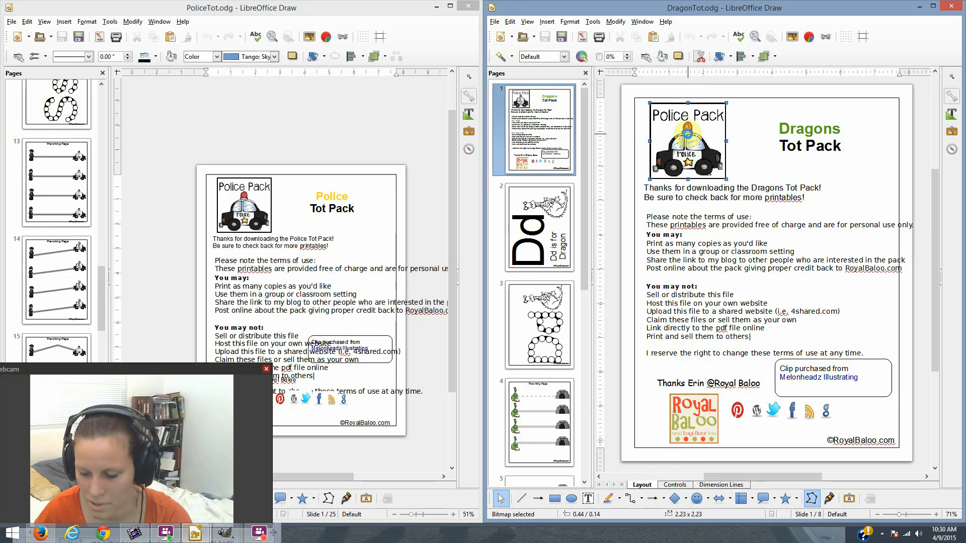
pyautogui.press('Delete')
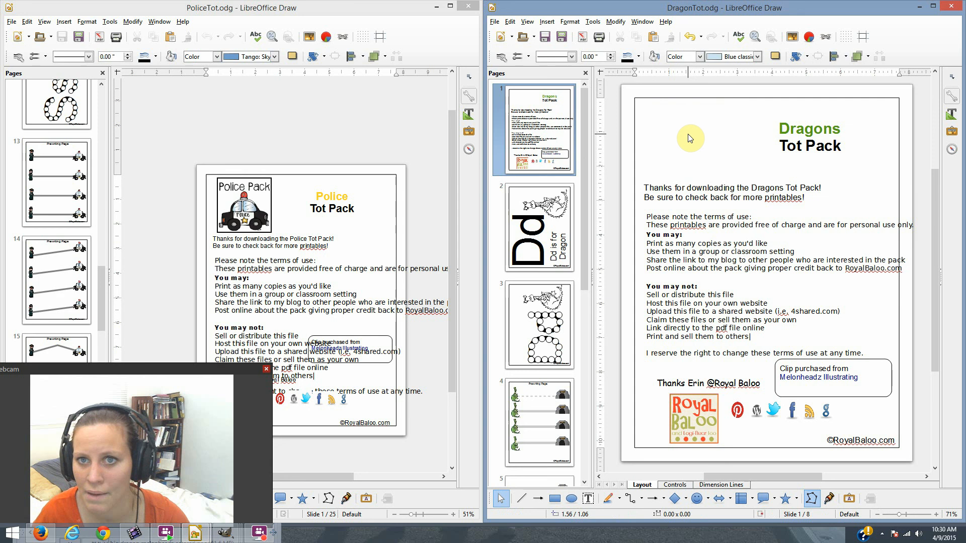
pyautogui.click(547, 21)
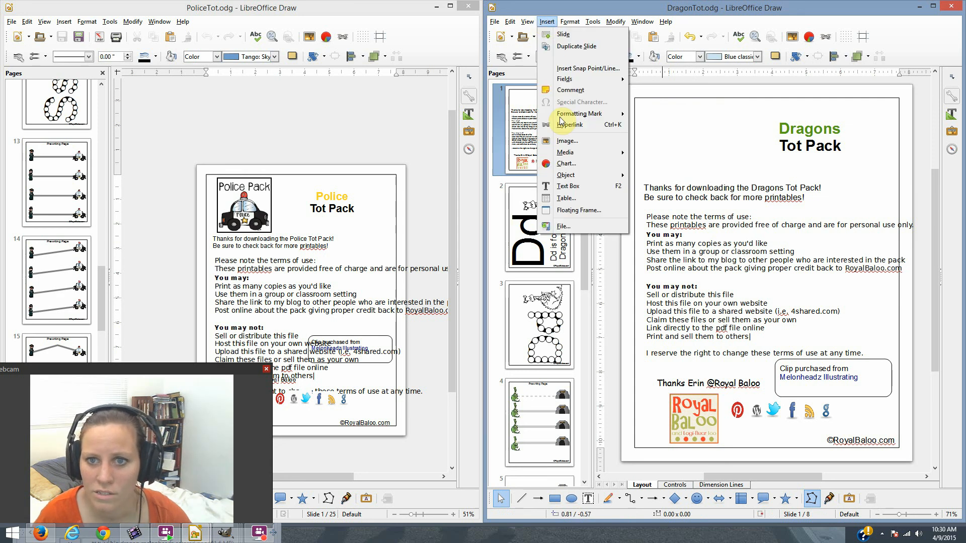
pyautogui.click(711, 147)
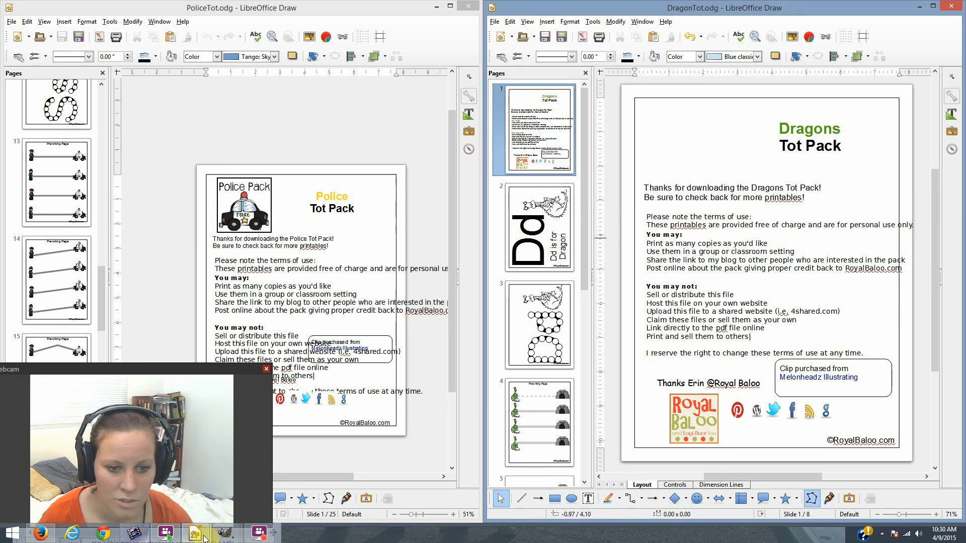
# Switch to GIMP and merge the layers down one by one, starting with the Dragon Packs text, until only Background remains
pyautogui.moveTo(224, 534)
pyautogui.click(339, 478)
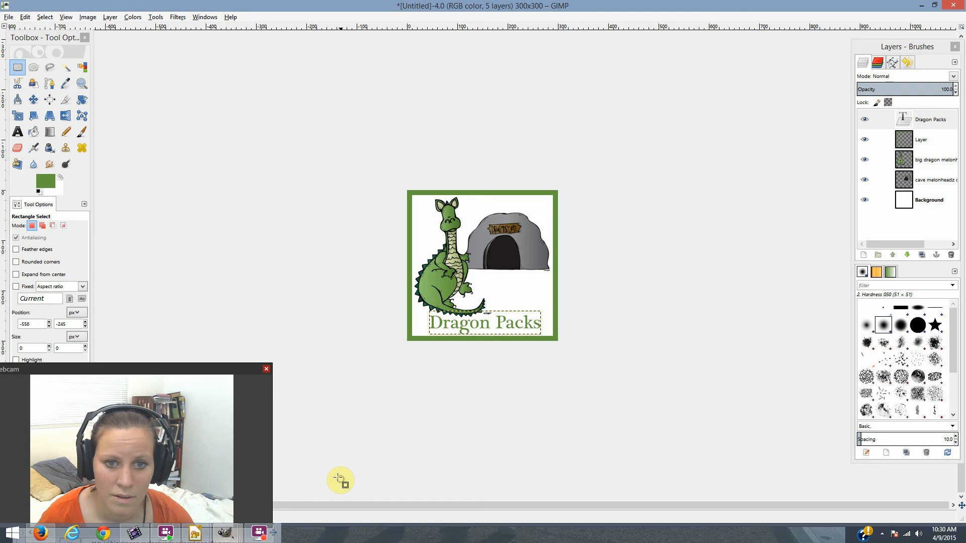
pyautogui.click(927, 119)
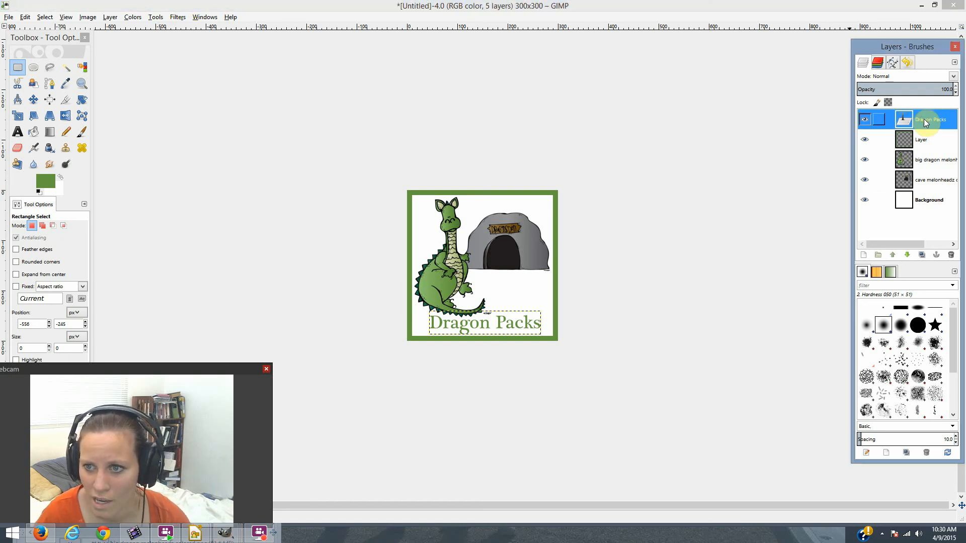
pyautogui.rightClick(928, 123)
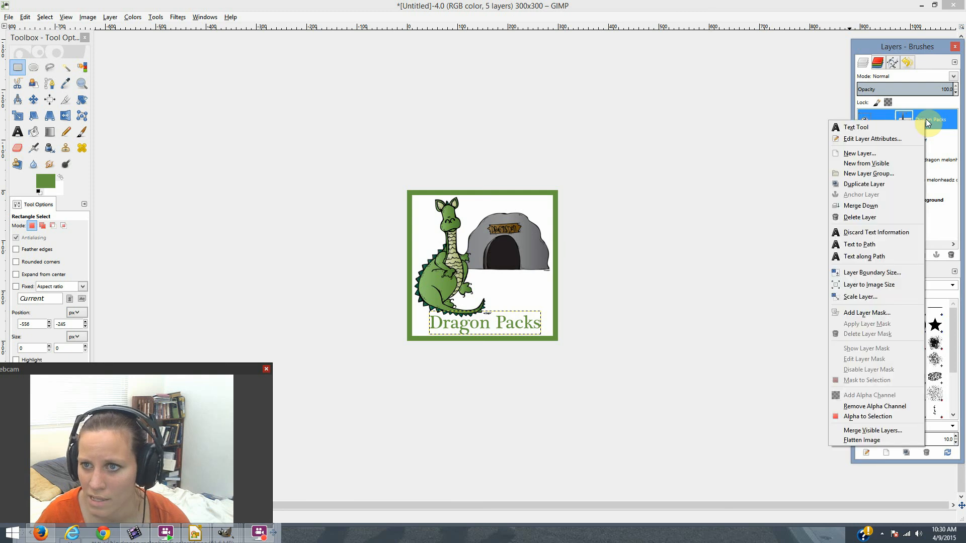
pyautogui.click(887, 206)
pyautogui.rightClick(919, 128)
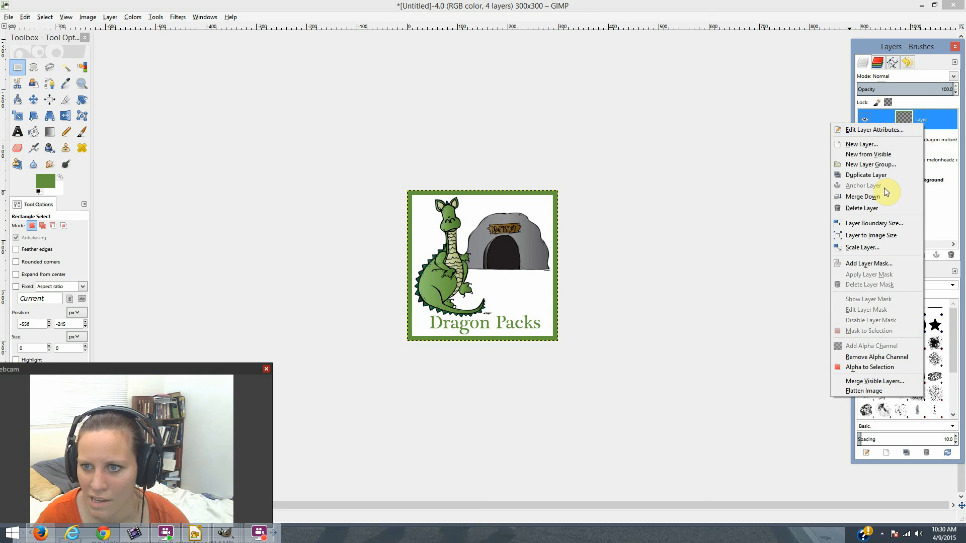
pyautogui.click(883, 188)
pyautogui.rightClick(936, 124)
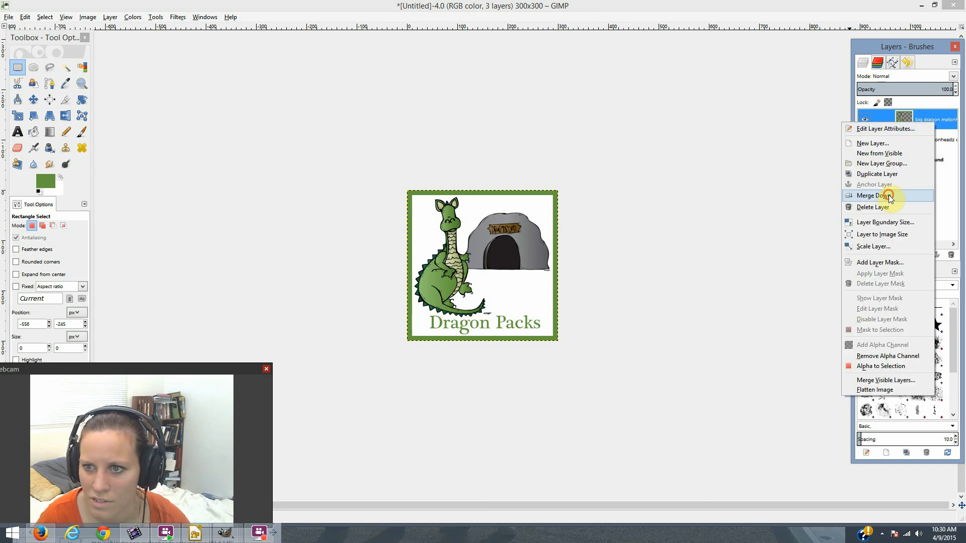
pyautogui.click(889, 196)
pyautogui.rightClick(918, 117)
pyautogui.click(881, 187)
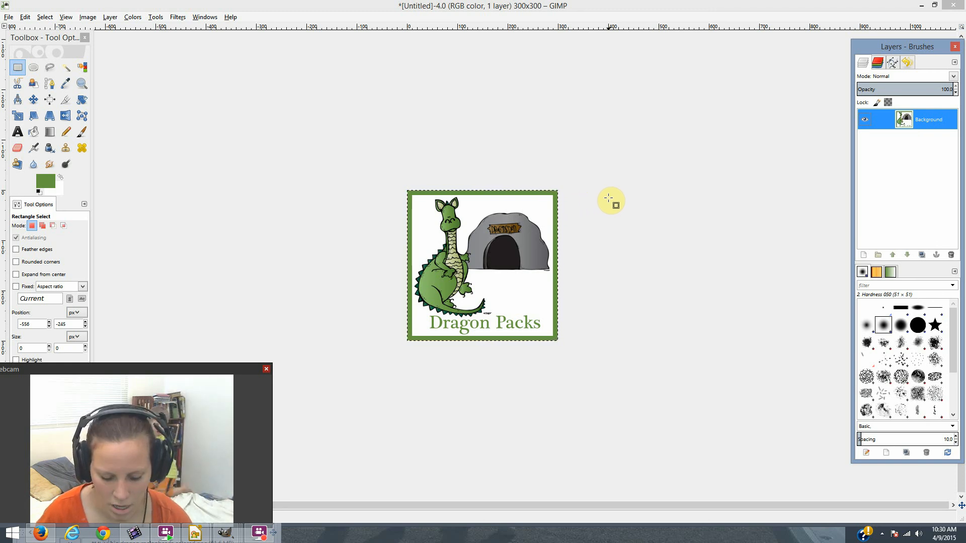
# Copy the merged Dragon Packs image and paste it onto the first page of DragonTot.odg in LibreOffice Draw
pyautogui.hotkey('ctrl', 'c')
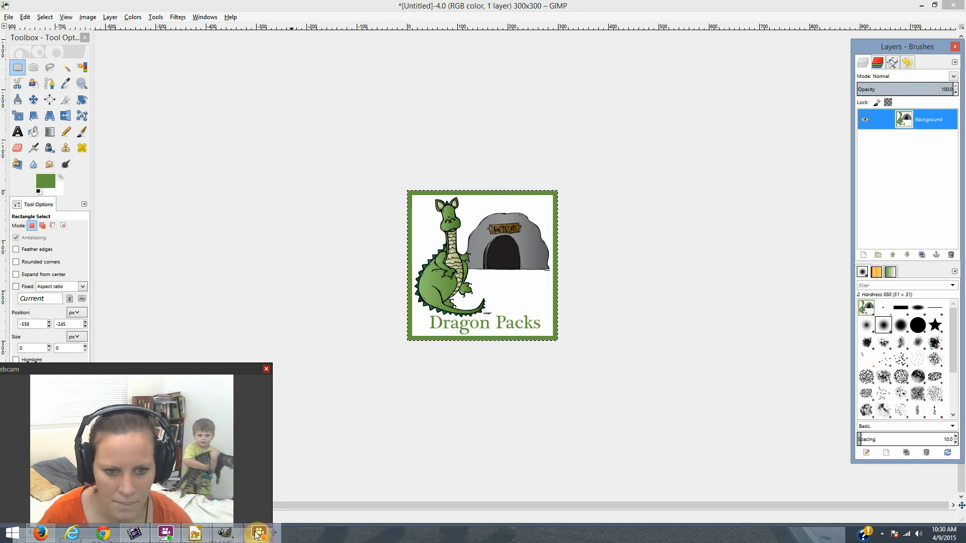
pyautogui.moveTo(267, 534)
pyautogui.moveTo(186, 538)
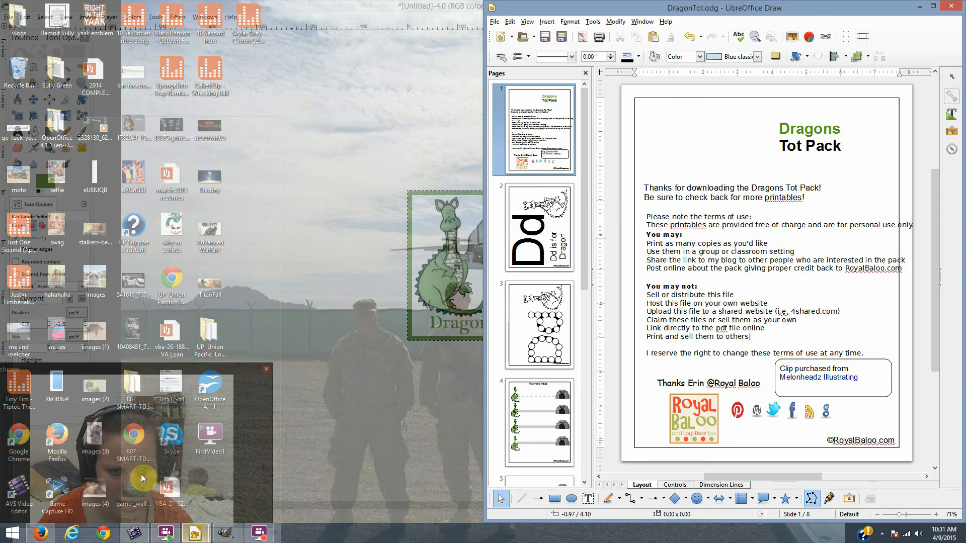
pyautogui.click(141, 474)
pyautogui.hotkey('ctrl', 'v')
# Shrink the pasted picture to about 2.32 × 2.32 in and place it beside the page title, above the thank-you text
pyautogui.moveTo(766, 304); pyautogui.dragTo(712, 179)
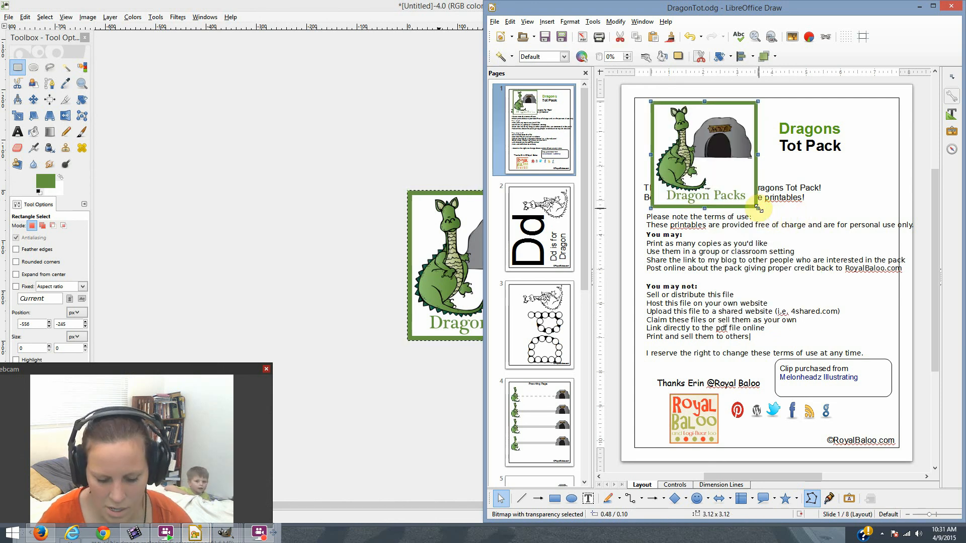
pyautogui.moveTo(751, 204); pyautogui.dragTo(733, 179)
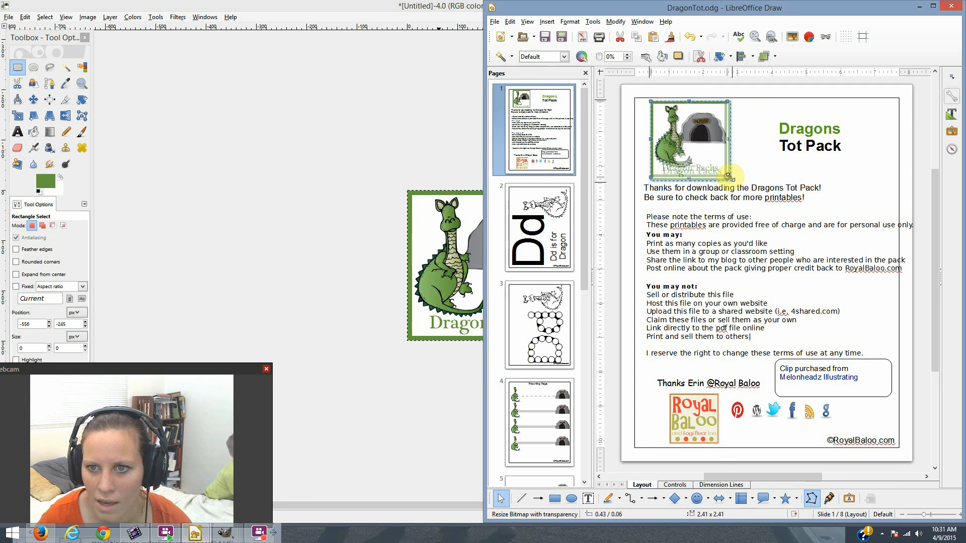
pyautogui.moveTo(701, 153); pyautogui.dragTo(707, 152)
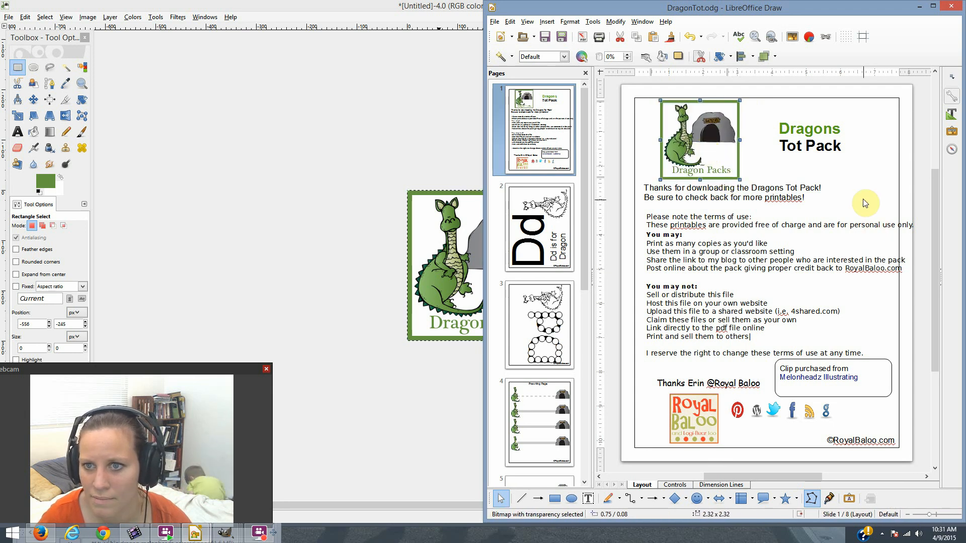
pyautogui.click(894, 182)
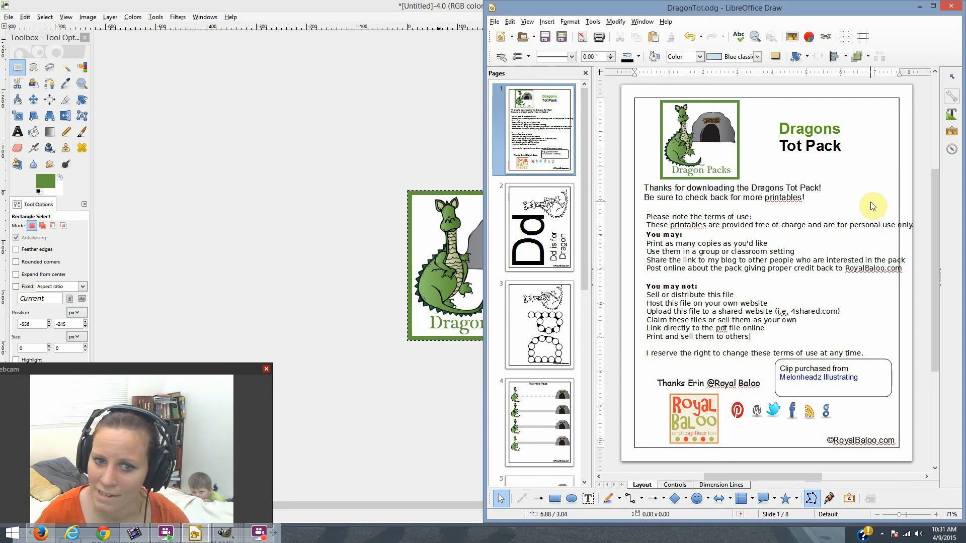